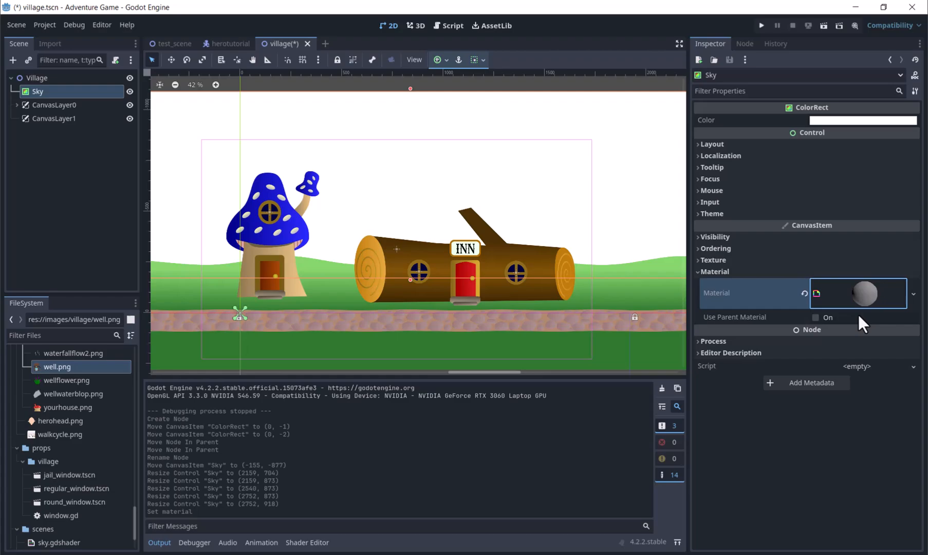
# - Switch to the Godot Shaders web page and copy the Linear Gradient shader code
pyautogui.hotkey('alt', 'Tab')
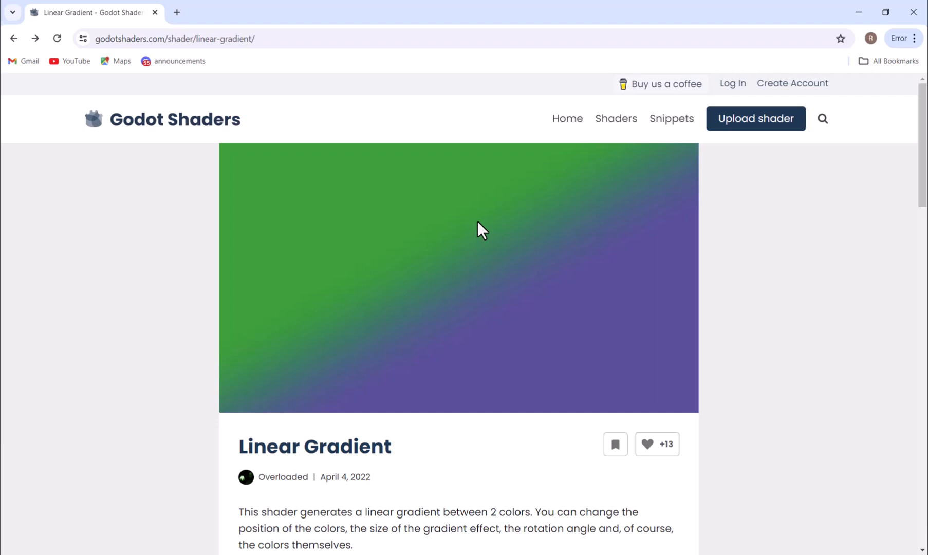
pyautogui.moveTo(926, 199); pyautogui.dragTo(925, 343)
pyautogui.scroll(3, 663, 259)
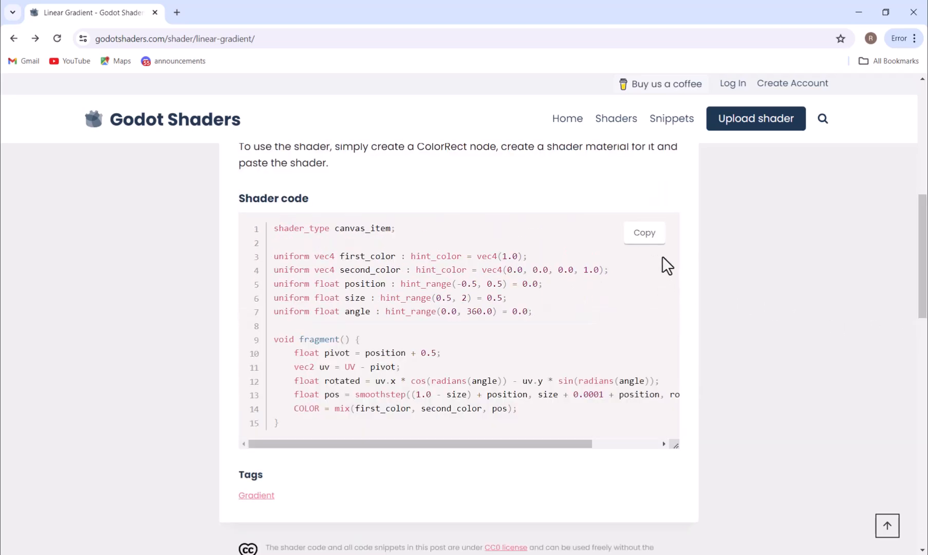
pyautogui.click(655, 253)
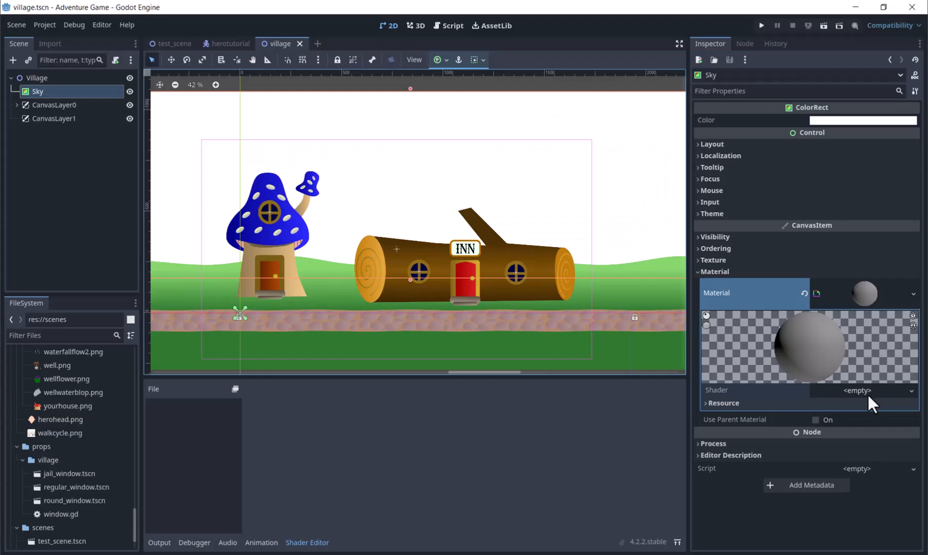
# - Create a new shader for the Sky node's material, saved as res://scenes/sky.gdshader
pyautogui.click(867, 394)
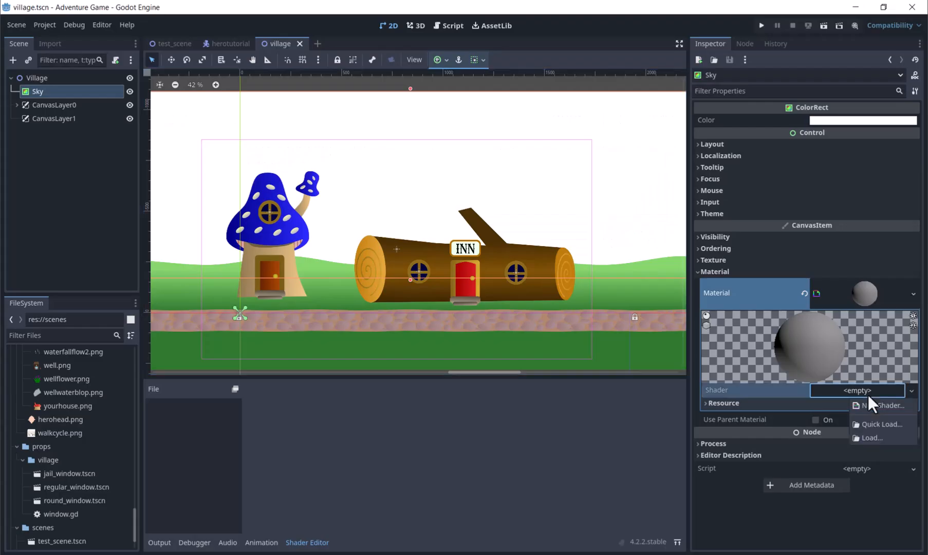
pyautogui.click(867, 404)
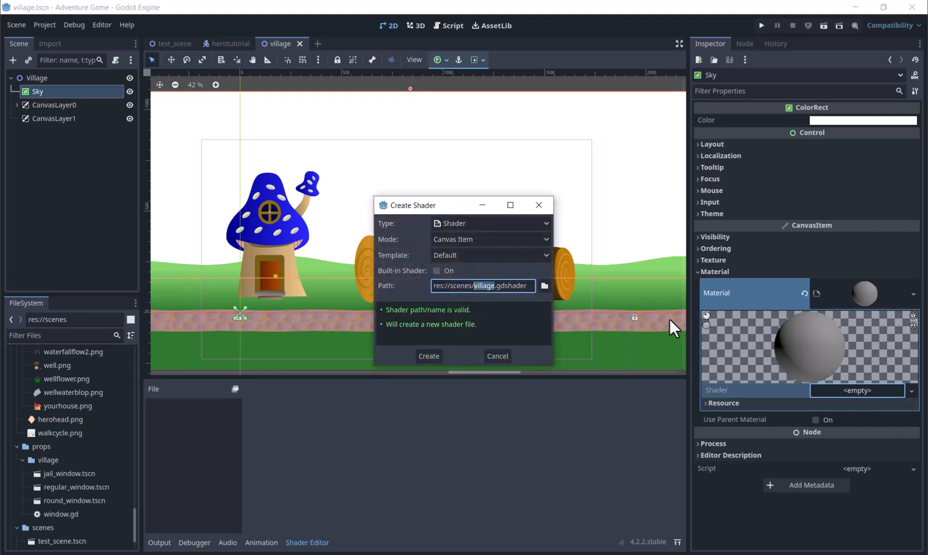
pyautogui.click(493, 285)
pyautogui.press('Left')
pyautogui.press('BackSpace')
pyautogui.press('BackSpace')
pyautogui.press('BackSpace')
pyautogui.press('BackSpace')
pyautogui.press('BackSpace')
pyautogui.press('BackSpace')
pyautogui.press('BackSpace')
pyautogui.write('sky')
pyautogui.click(429, 355)
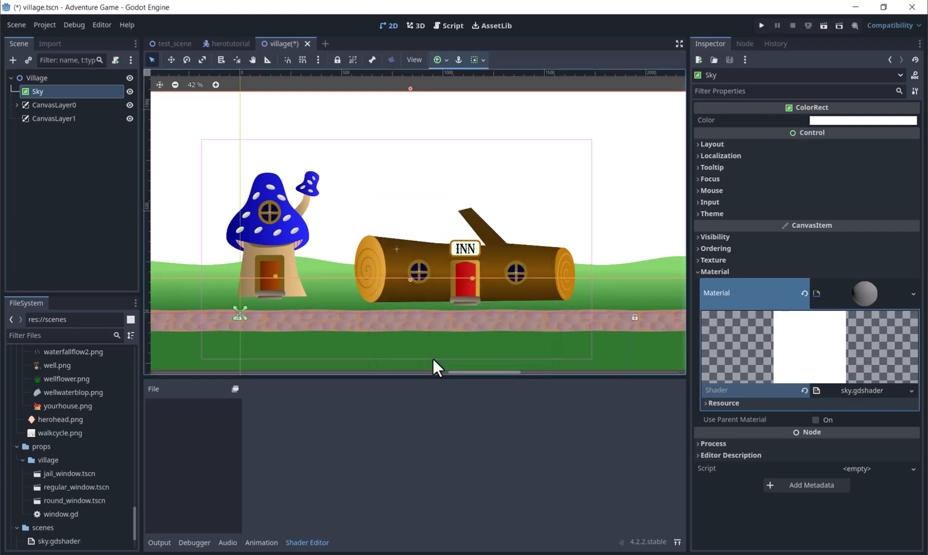
# - Open sky.gdshader and replace its default code with the copied Linear Gradient code
pyautogui.click(866, 388)
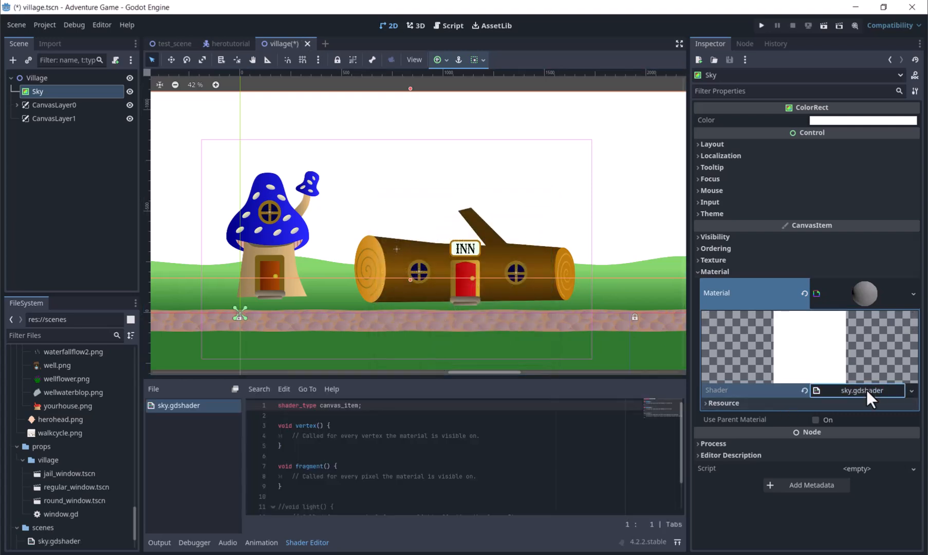
pyautogui.scroll(-1, 329, 478)
pyautogui.moveTo(289, 506); pyautogui.dragTo(269, 390)
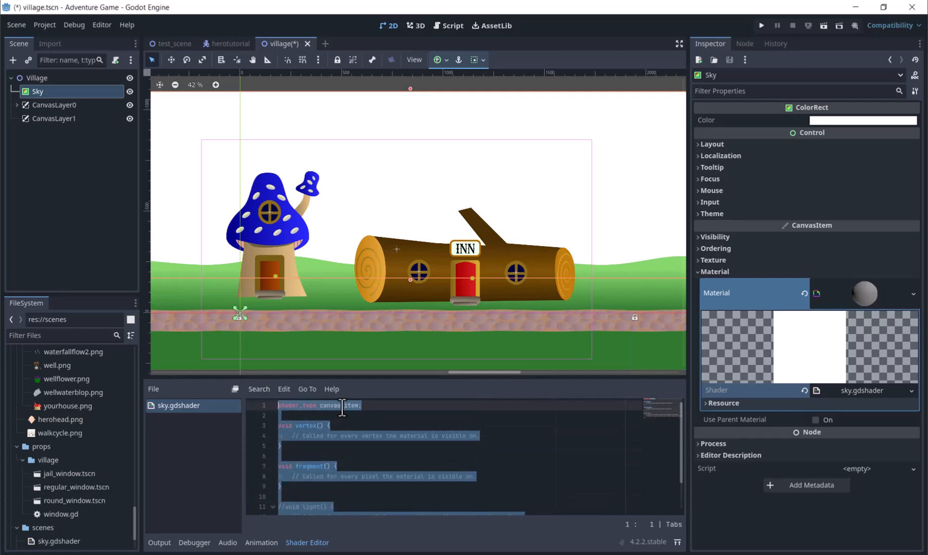
pyautogui.press('BackSpace')
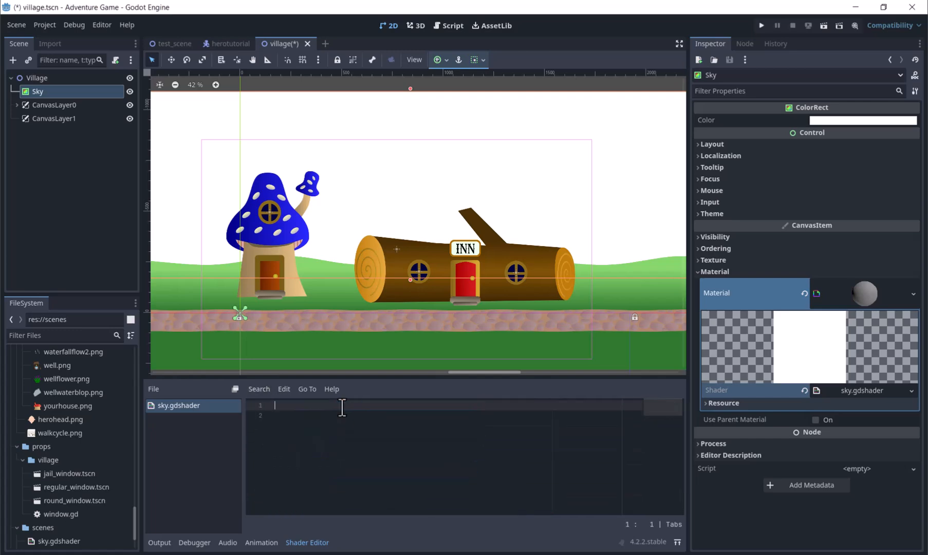
pyautogui.hotkey('ctrl', 'v')
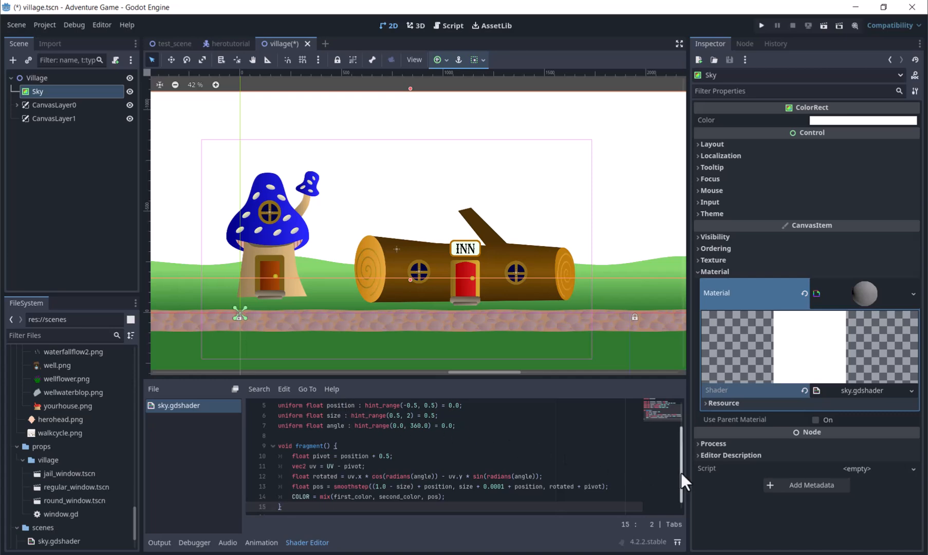
# - Replace hint_color with source_color in the first_color and second_color uniform declarations of the shader
pyautogui.moveTo(682, 448); pyautogui.dragTo(683, 424)
pyautogui.click(388, 426)
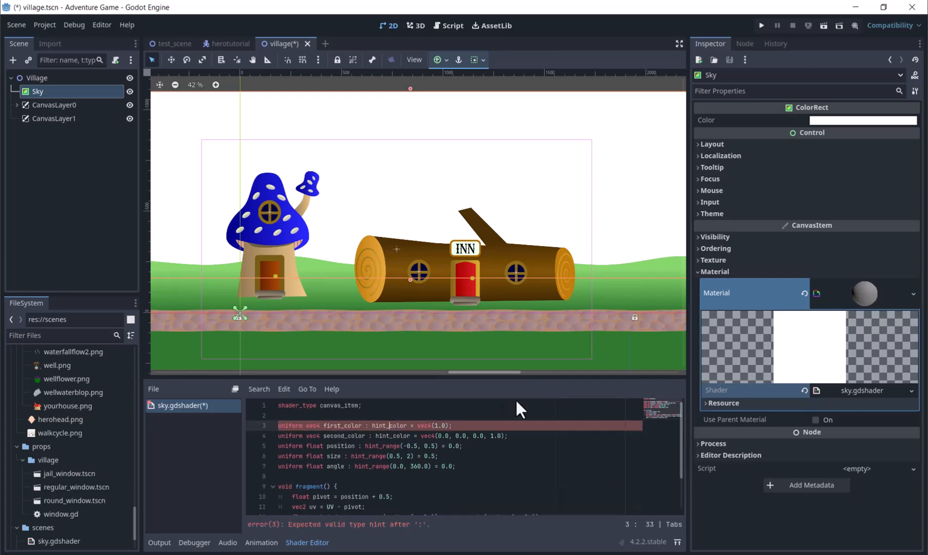
pyautogui.press('BackSpace')
pyautogui.press('BackSpace')
pyautogui.press('BackSpace')
pyautogui.press('BackSpace')
pyautogui.write('source')
pyautogui.press('Down')
pyautogui.press('Left')
pyautogui.press('BackSpace')
pyautogui.press('BackSpace')
pyautogui.press('BackSpace')
pyautogui.press('BackSpace')
pyautogui.write('source')
pyautogui.press('Down')
pyautogui.press('Down')
pyautogui.press('Down')
pyautogui.press('End')
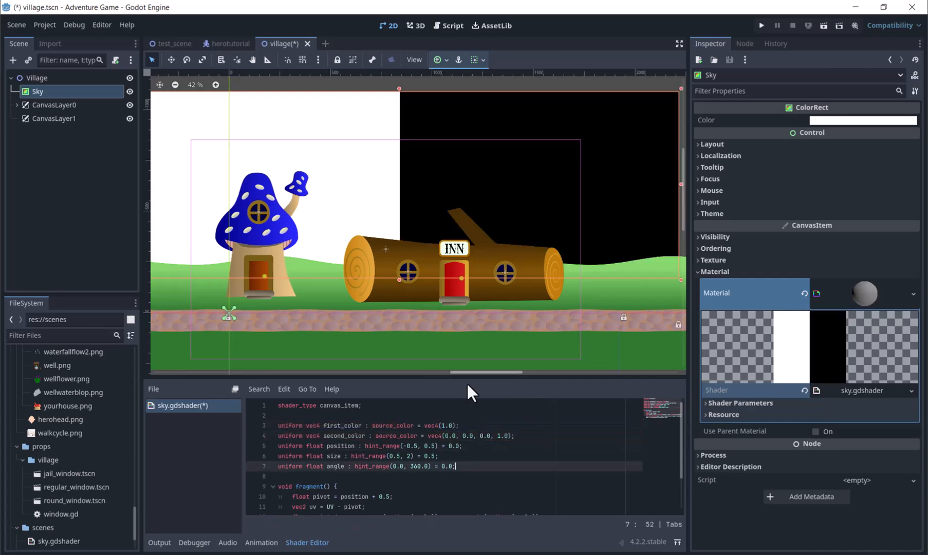
# - Set the sky shader's Angle parameter to 90 and its Second Color to a pale sky blue
pyautogui.click(705, 402)
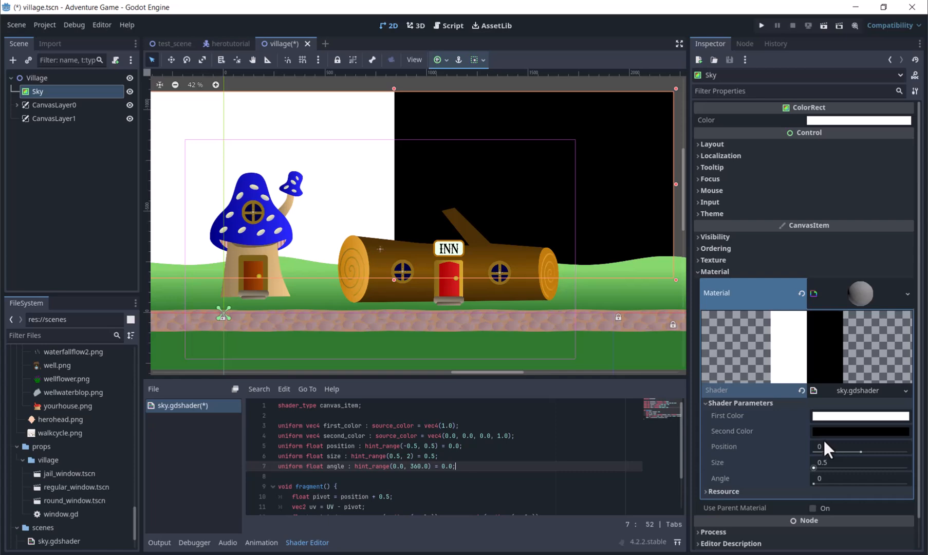
pyautogui.click(817, 478)
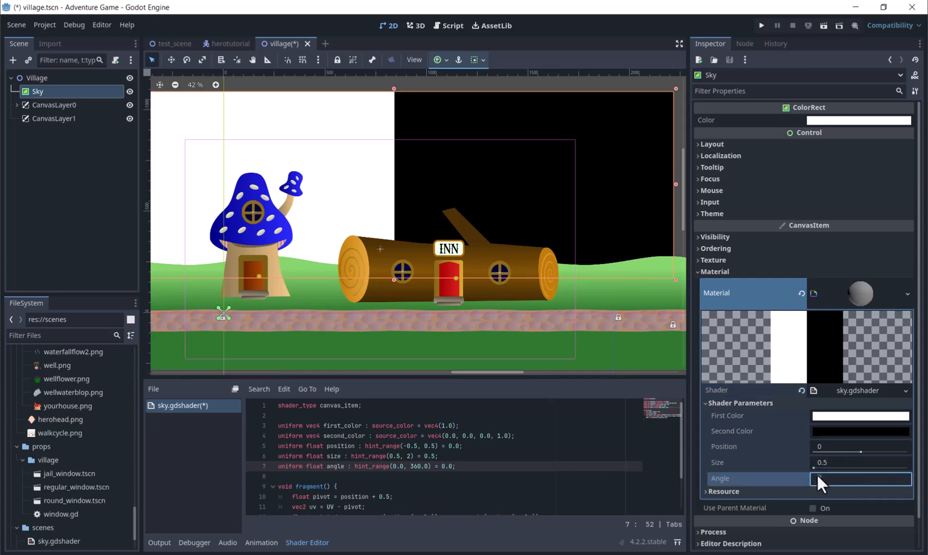
pyautogui.click(835, 432)
pyautogui.click(913, 156)
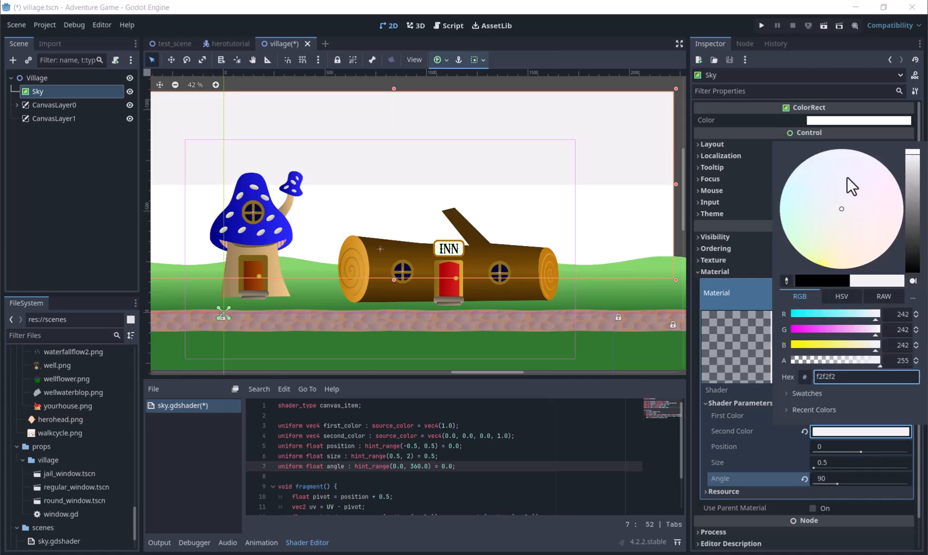
pyautogui.click(802, 190)
pyautogui.moveTo(802, 188); pyautogui.dragTo(801, 174)
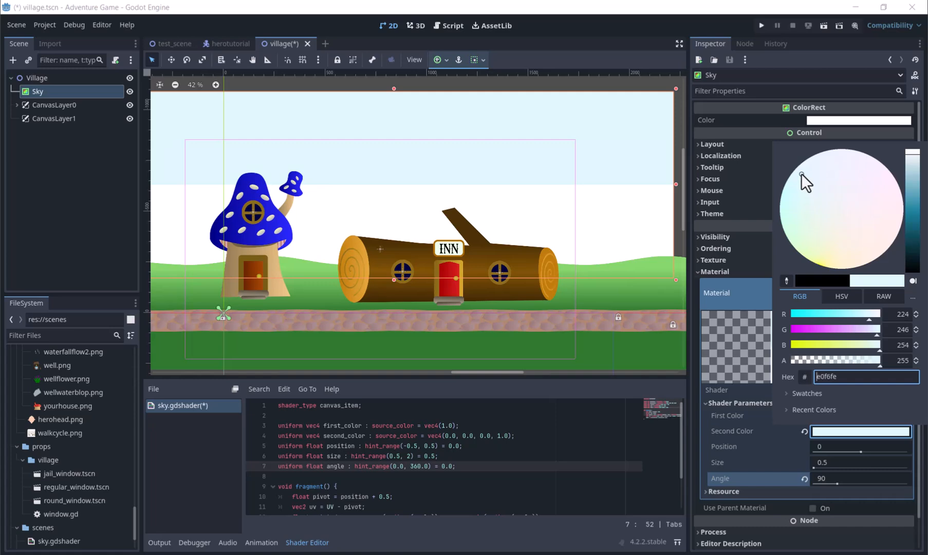
# - Make the sky shader's First Color light cyan and soften the gradient with Size 0.699 and Position 0.045
pyautogui.click(756, 446)
pyautogui.click(861, 415)
pyautogui.click(866, 299)
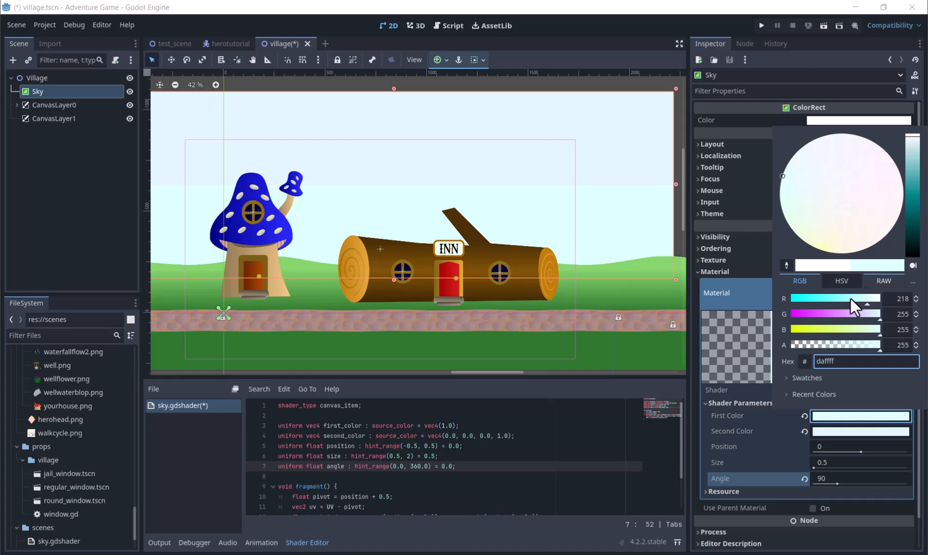
pyautogui.click(844, 300)
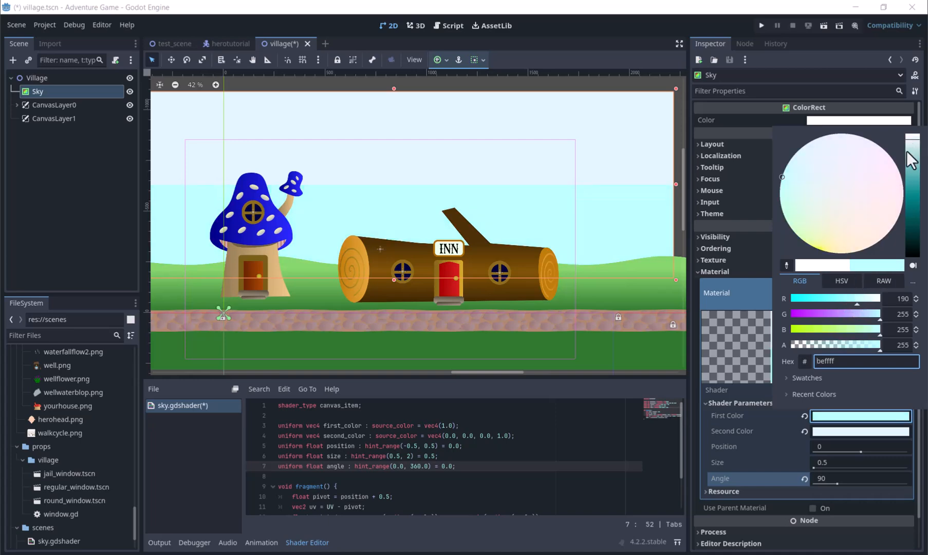
pyautogui.click(753, 424)
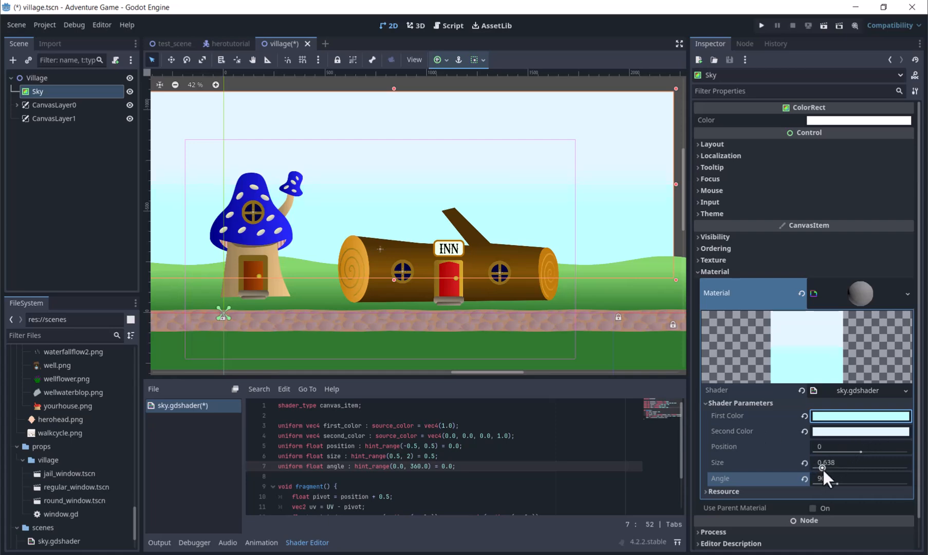
pyautogui.moveTo(862, 445); pyautogui.dragTo(866, 445)
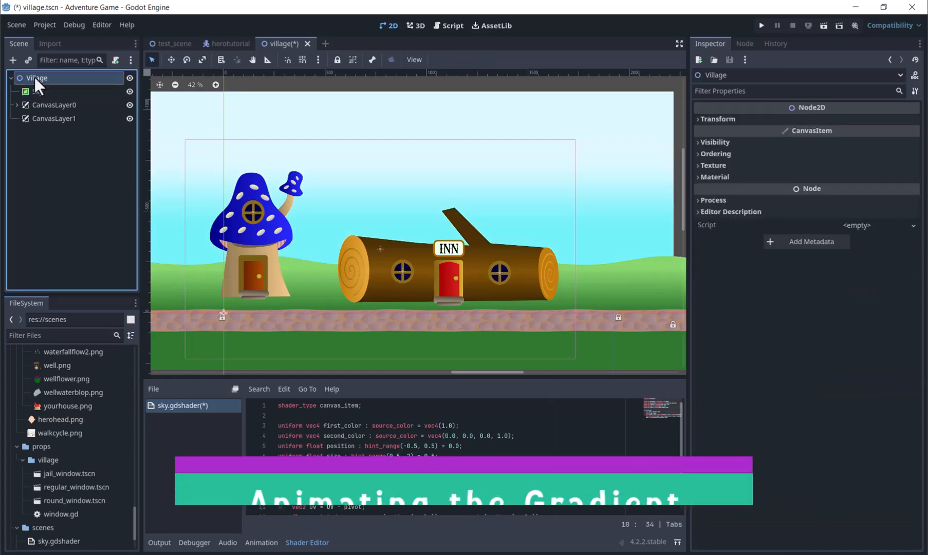
# - Add an AnimationPlayer node as a child of the Village node
pyautogui.rightClick(34, 77)
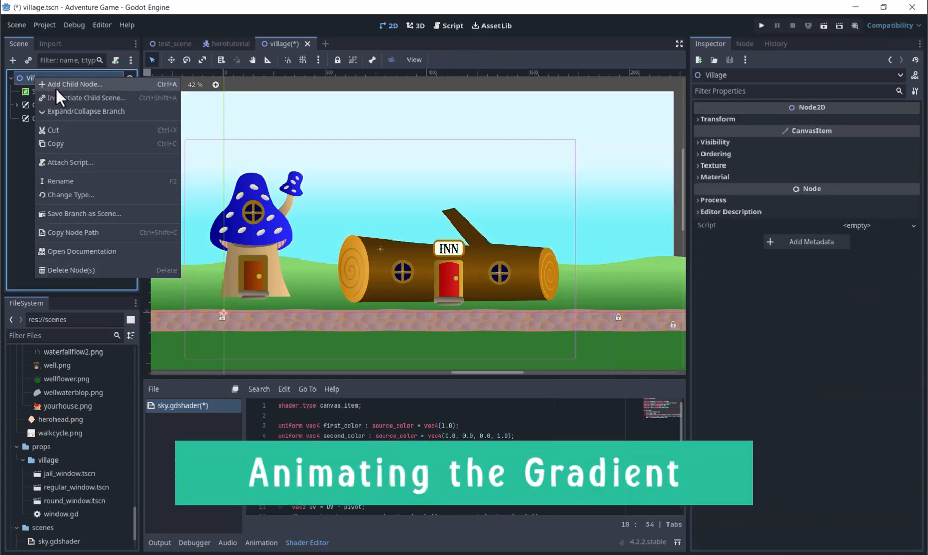
pyautogui.click(55, 87)
pyautogui.write('animation')
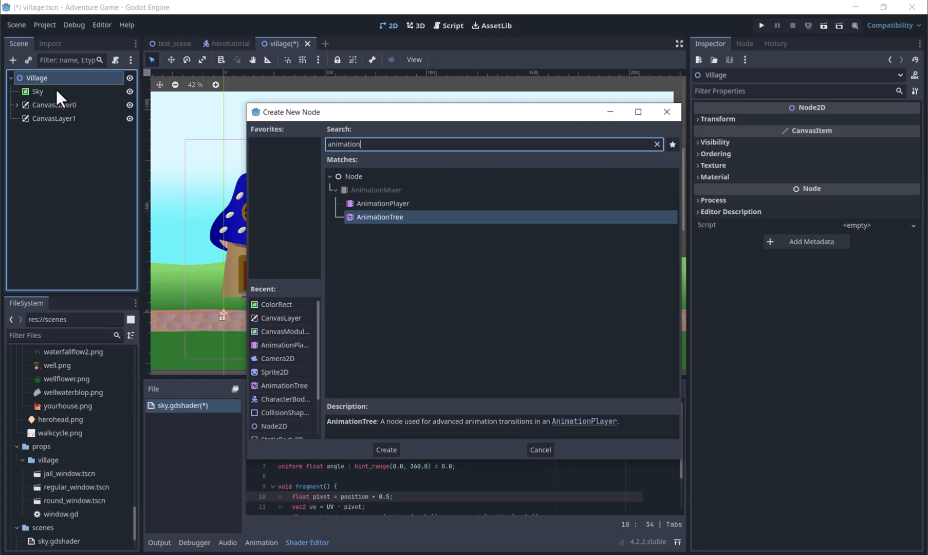
pyautogui.doubleClick(378, 207)
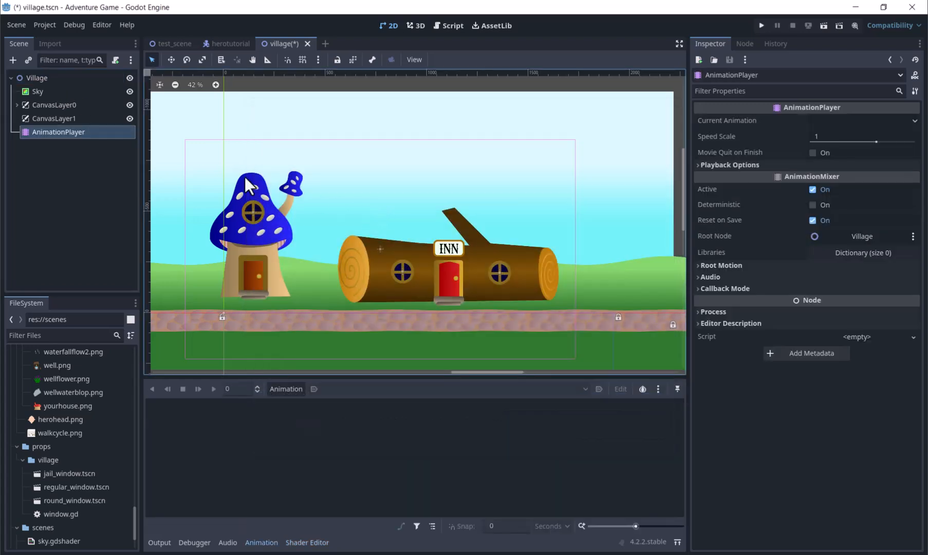
# - Create an animation named turn_morning and set its length to 10 seconds
pyautogui.click(292, 389)
pyautogui.click(295, 406)
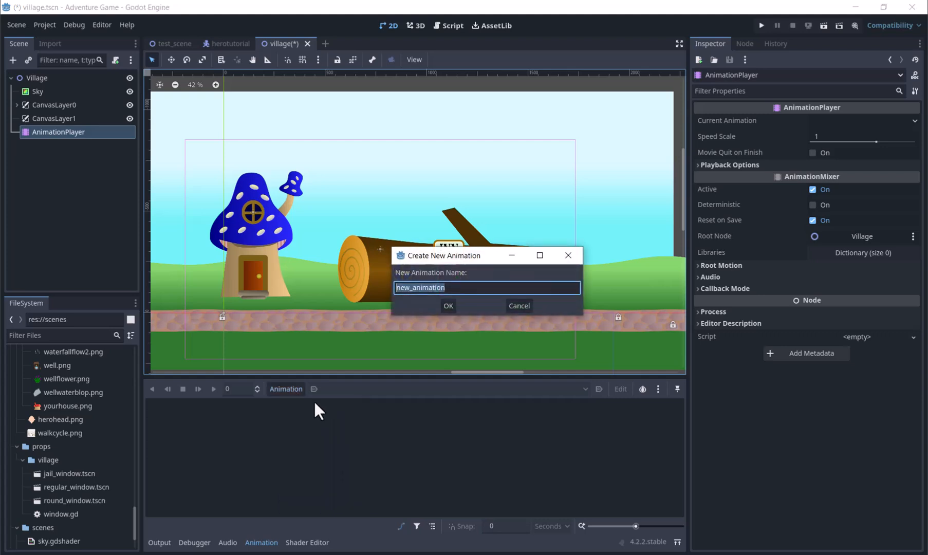
pyautogui.press('BackSpace')
pyautogui.write('turn_morning')
pyautogui.click(449, 306)
pyautogui.click(648, 407)
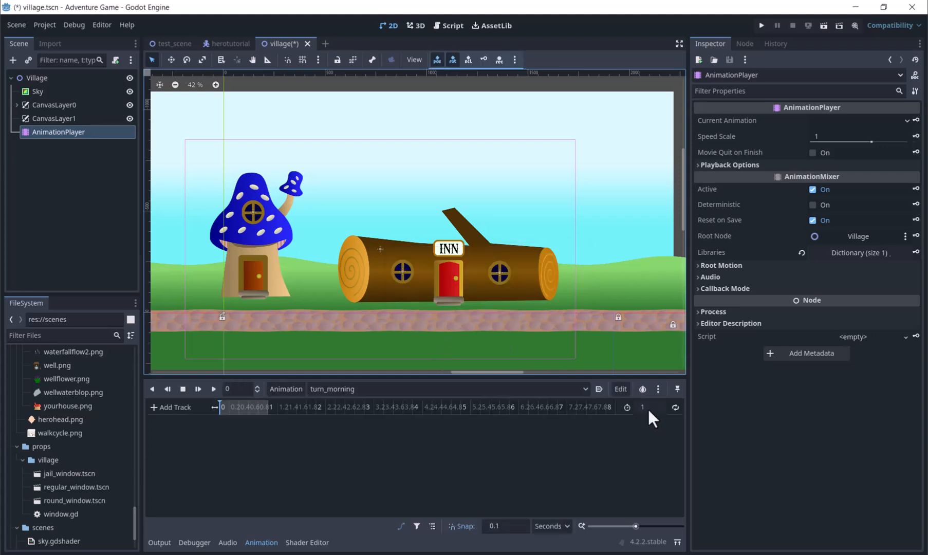
pyautogui.write('10')
# - Create animation tracks for the Sky's Second Color and First Color, keying their daytime values at 8.2 seconds
pyautogui.click(47, 92)
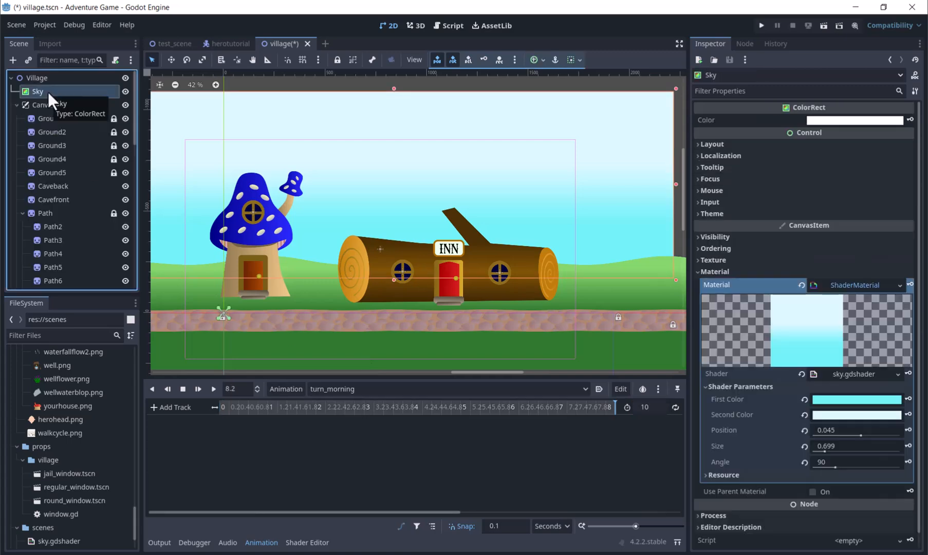
pyautogui.click(907, 414)
pyautogui.click(411, 315)
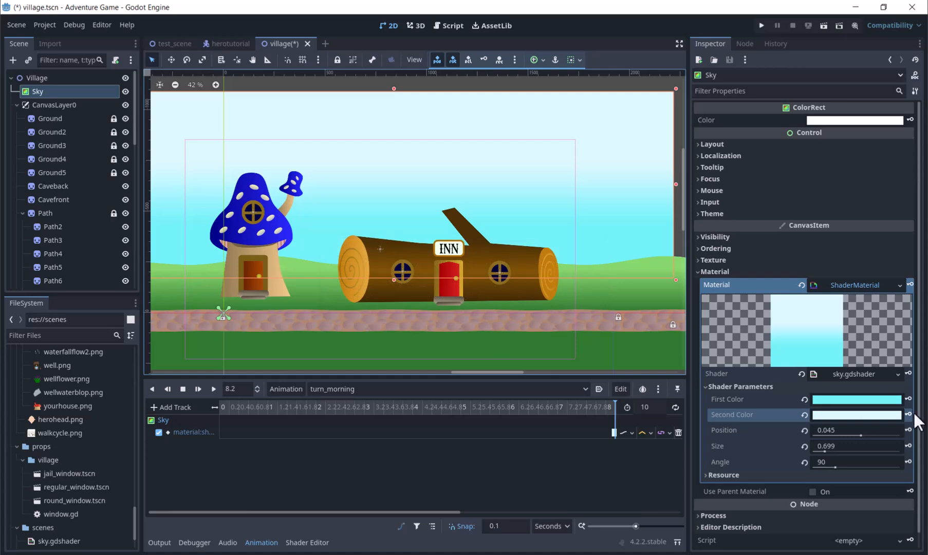
pyautogui.click(908, 399)
pyautogui.click(470, 315)
# - Return the animation to time 0 and darken the Sky's First Color to near-black
pyautogui.moveTo(613, 402); pyautogui.dragTo(213, 441)
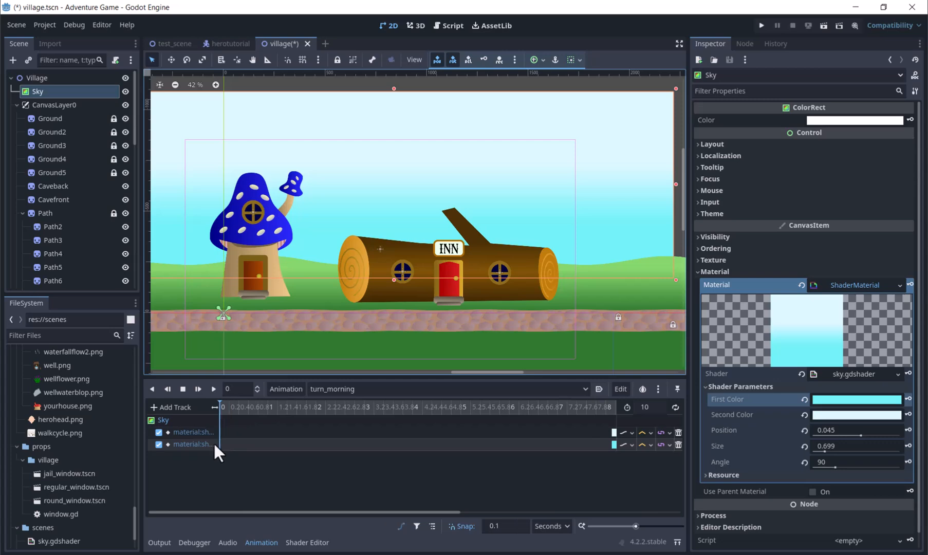
pyautogui.click(844, 399)
pyautogui.moveTo(912, 149); pyautogui.dragTo(915, 238)
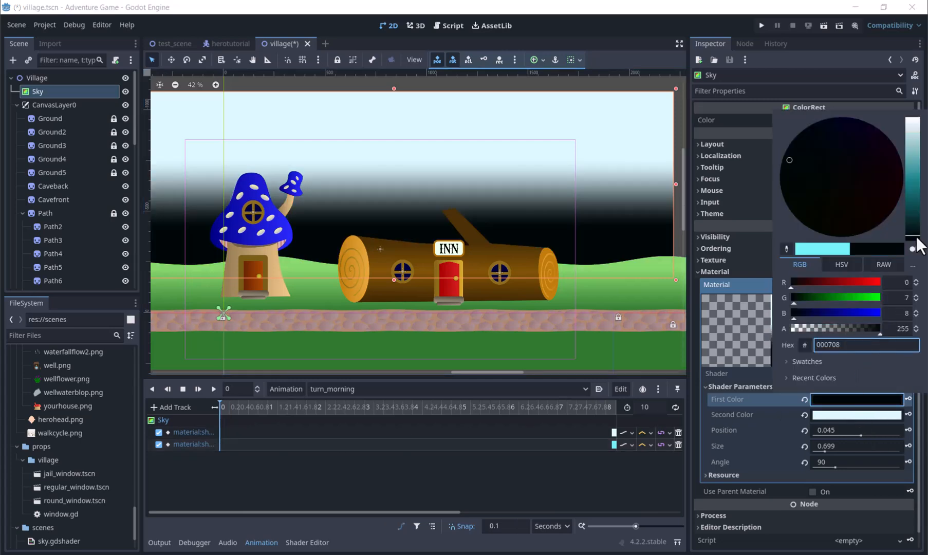
# - Change the Sky's Second Color to a dark night blue
pyautogui.click(840, 414)
pyautogui.click(833, 415)
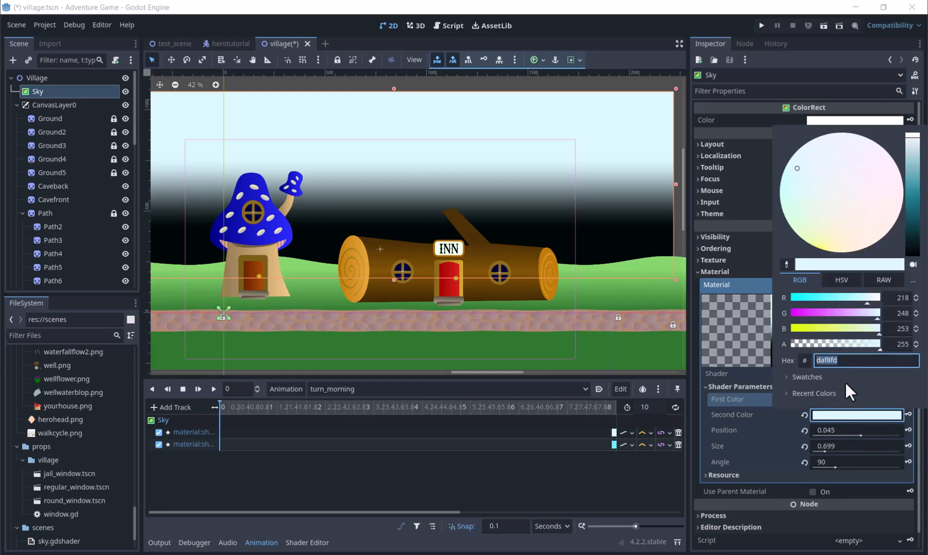
pyautogui.click(914, 212)
pyautogui.moveTo(915, 212)
pyautogui.mouseDown()
pyautogui.moveTo(913, 197)
pyautogui.moveTo(912, 208)
pyautogui.mouseUp()
pyautogui.click(810, 166)
pyautogui.moveTo(809, 167); pyautogui.dragTo(825, 157)
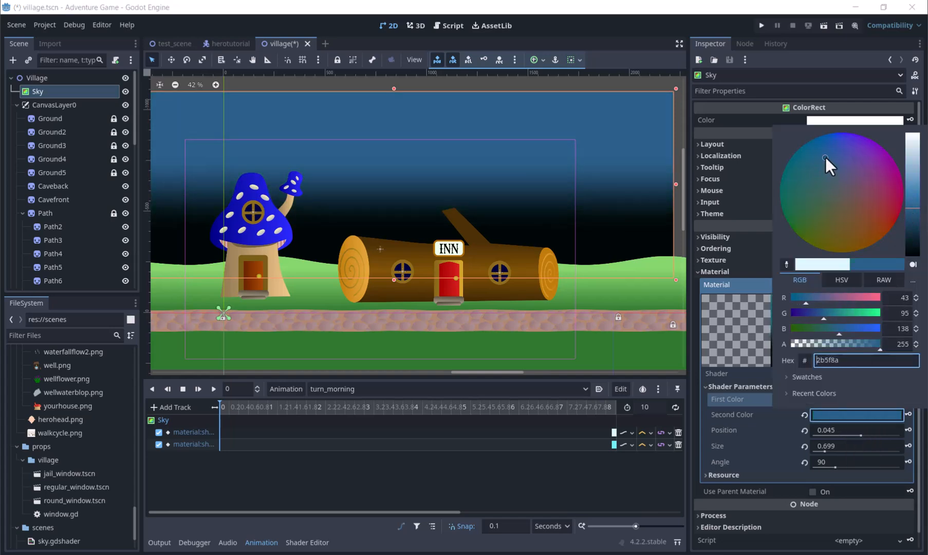
pyautogui.click(916, 229)
# - Key the Sky's night colours at time 0 for both tracks, changing the First Color to dark navy
pyautogui.click(909, 411)
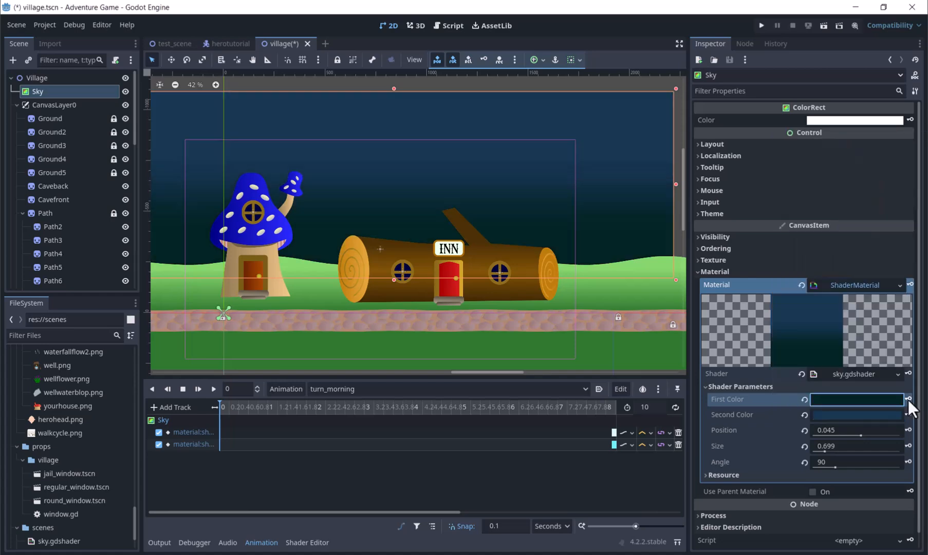
pyautogui.click(908, 400)
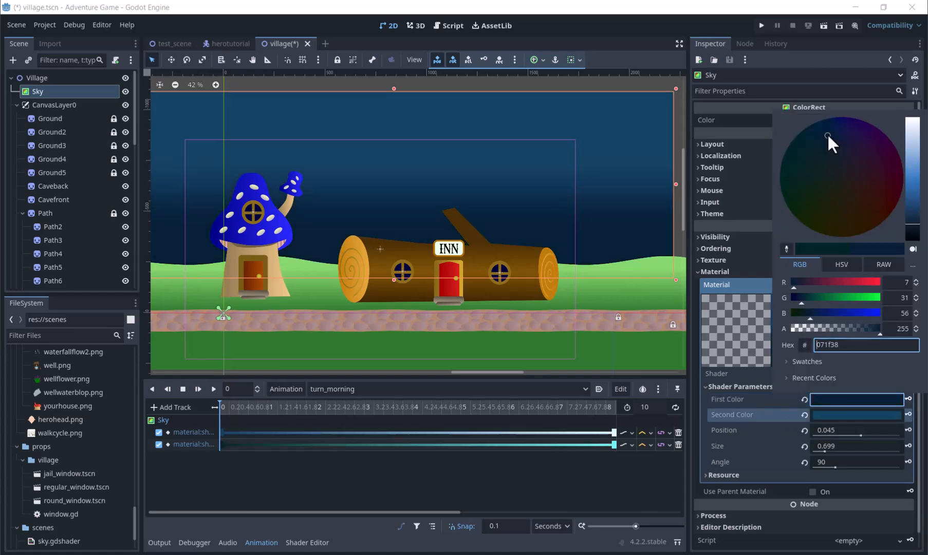
pyautogui.click(909, 398)
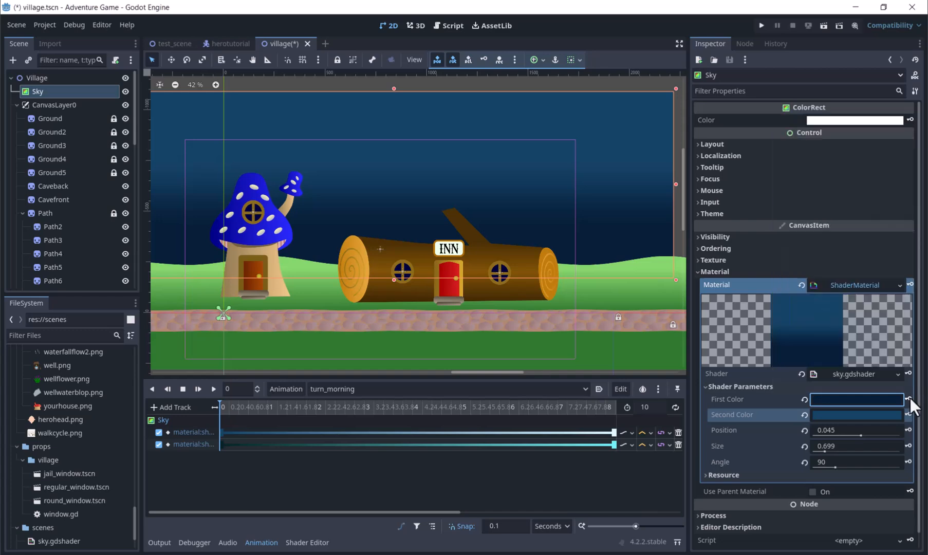
pyautogui.click(910, 398)
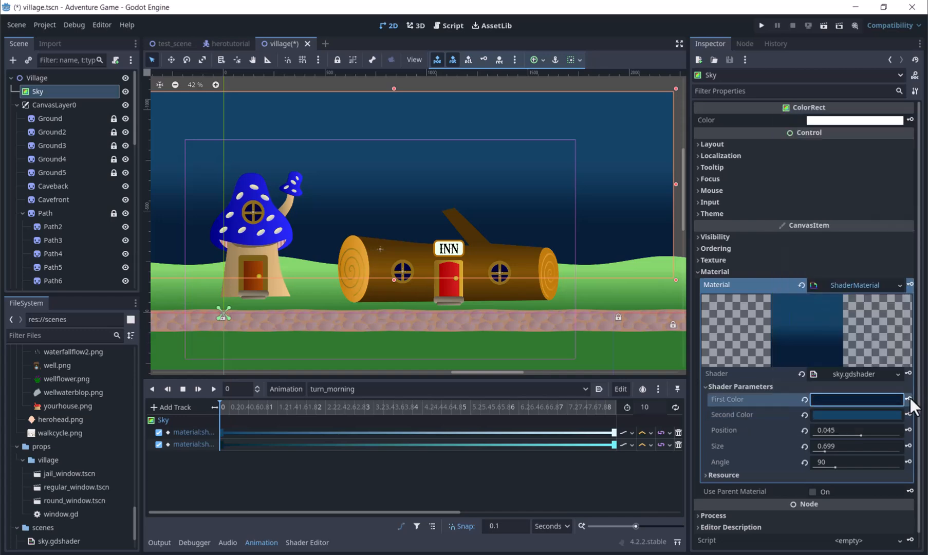
# - Change the Sky's First Color to pink (e698b1) at 1.8 seconds and key it
pyautogui.moveTo(220, 403); pyautogui.dragTo(411, 444)
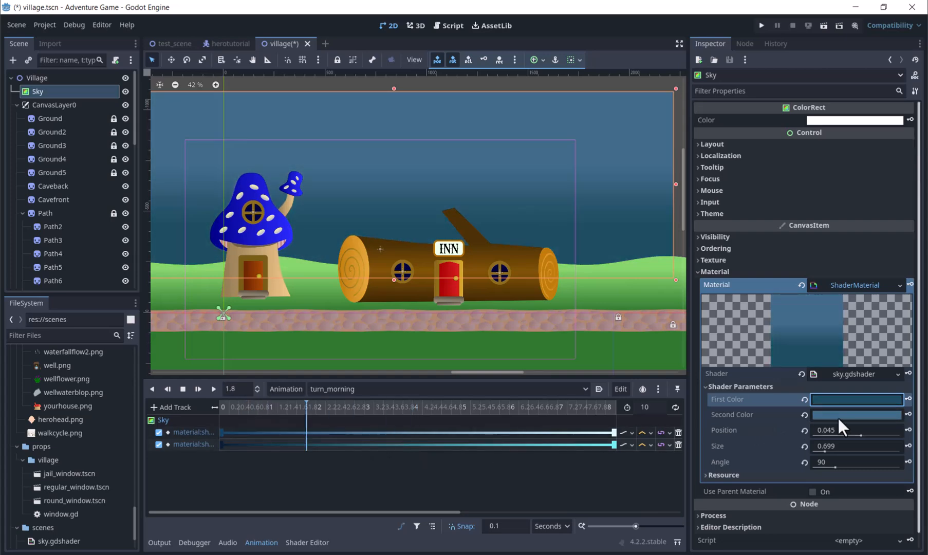
pyautogui.click(856, 399)
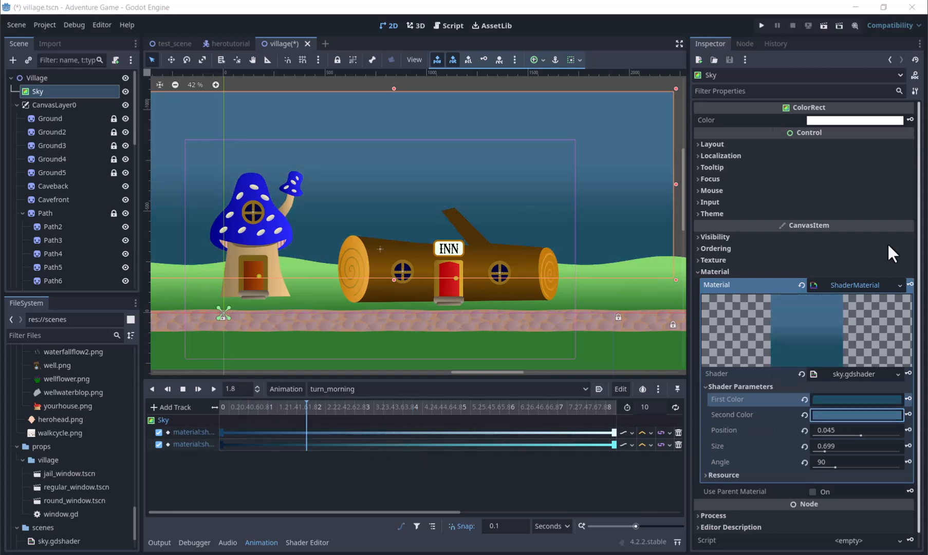
pyautogui.click(878, 151)
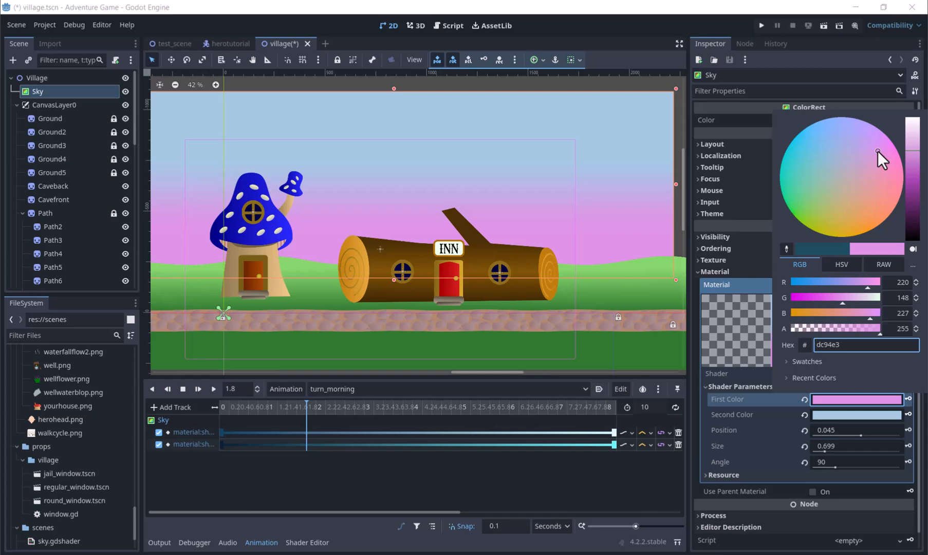
pyautogui.click(864, 139)
pyautogui.moveTo(867, 148)
pyautogui.mouseDown()
pyautogui.moveTo(877, 154)
pyautogui.moveTo(876, 190)
pyautogui.mouseUp()
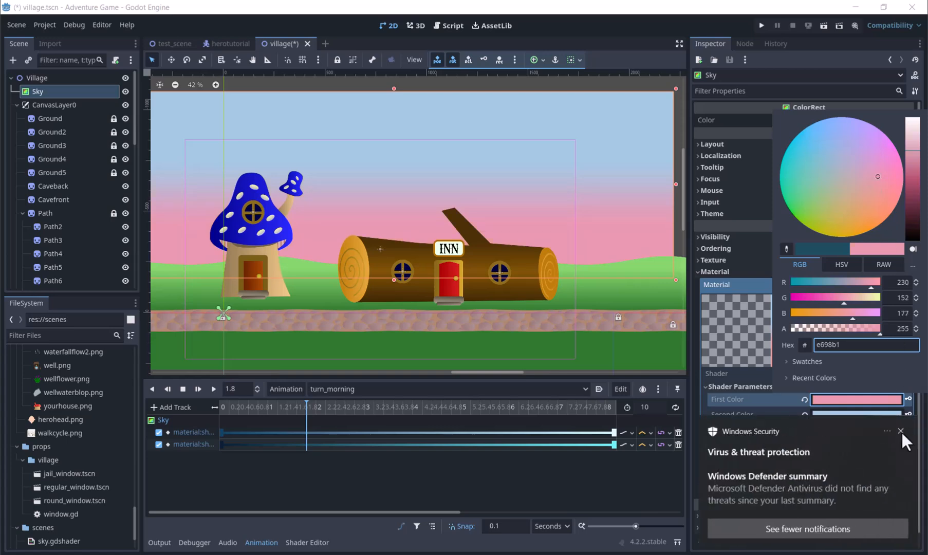
pyautogui.click(900, 429)
pyautogui.click(908, 398)
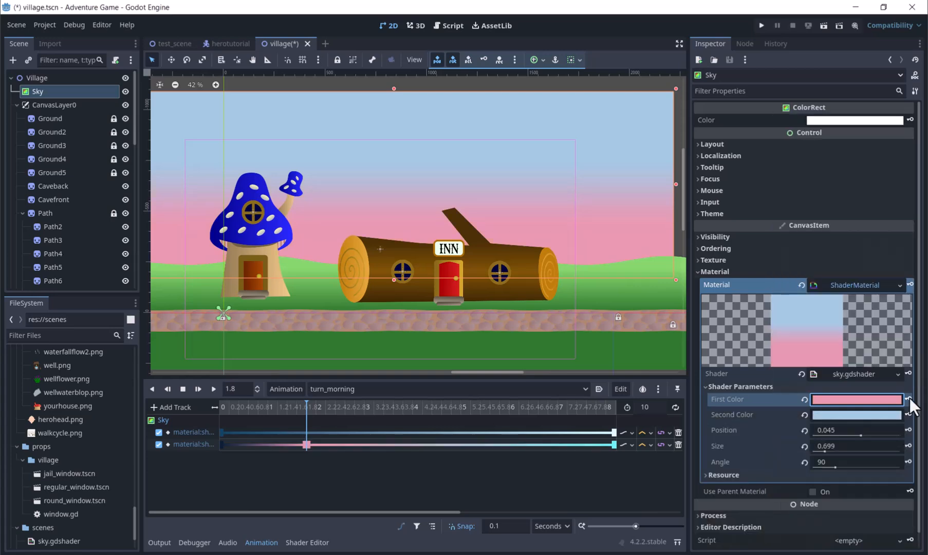
# - Set the Sky's Second Color to light blue (7de0fb), key it at 1.8 seconds, and preview the animation from time 0
pyautogui.click(898, 414)
pyautogui.moveTo(914, 156); pyautogui.dragTo(915, 149)
pyautogui.moveTo(828, 170)
pyautogui.mouseDown()
pyautogui.moveTo(799, 180)
pyautogui.moveTo(804, 192)
pyautogui.mouseUp()
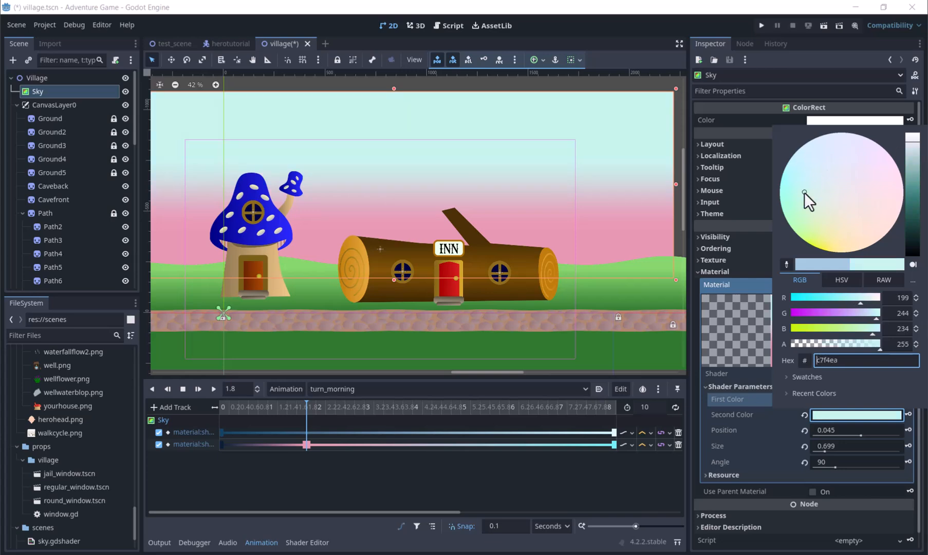
pyautogui.click(915, 154)
pyautogui.click(798, 159)
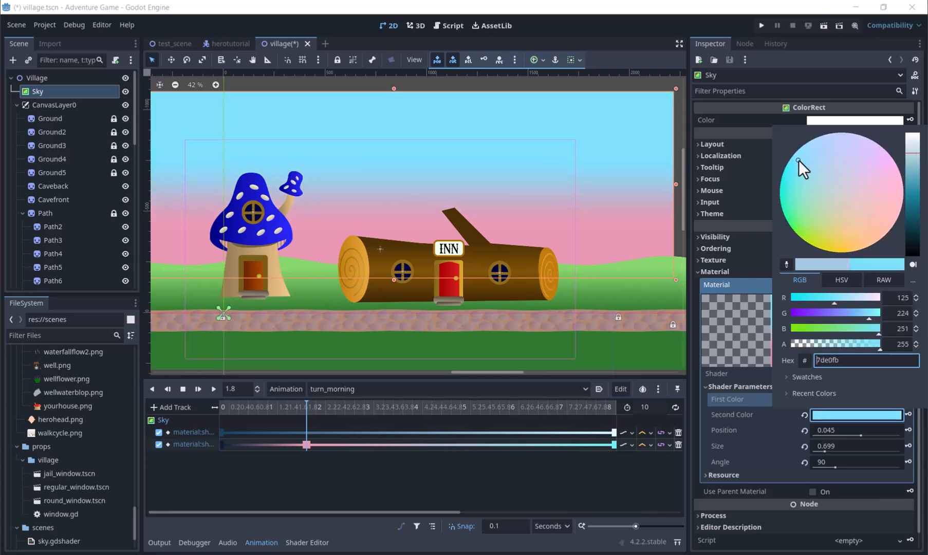
pyautogui.click(910, 418)
pyautogui.click(908, 399)
pyautogui.moveTo(307, 416); pyautogui.dragTo(218, 418)
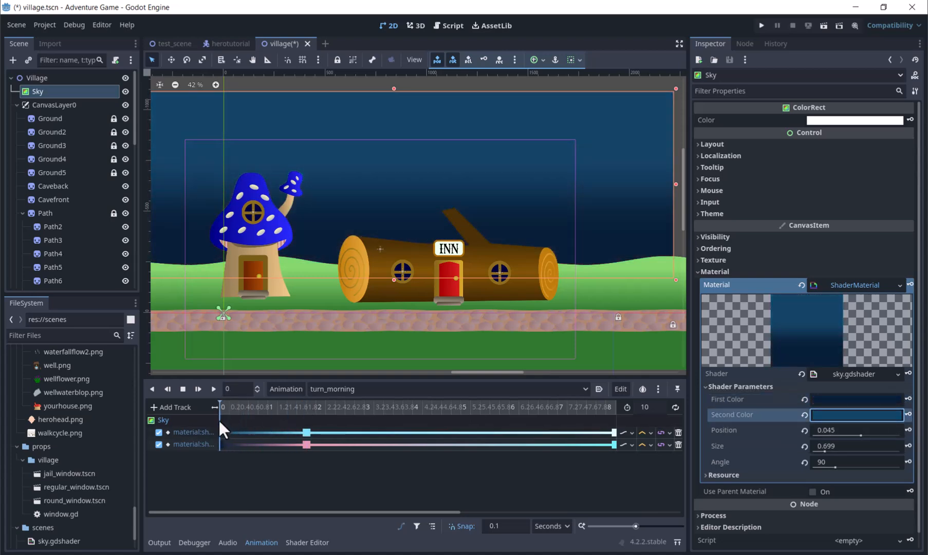
pyautogui.click(217, 390)
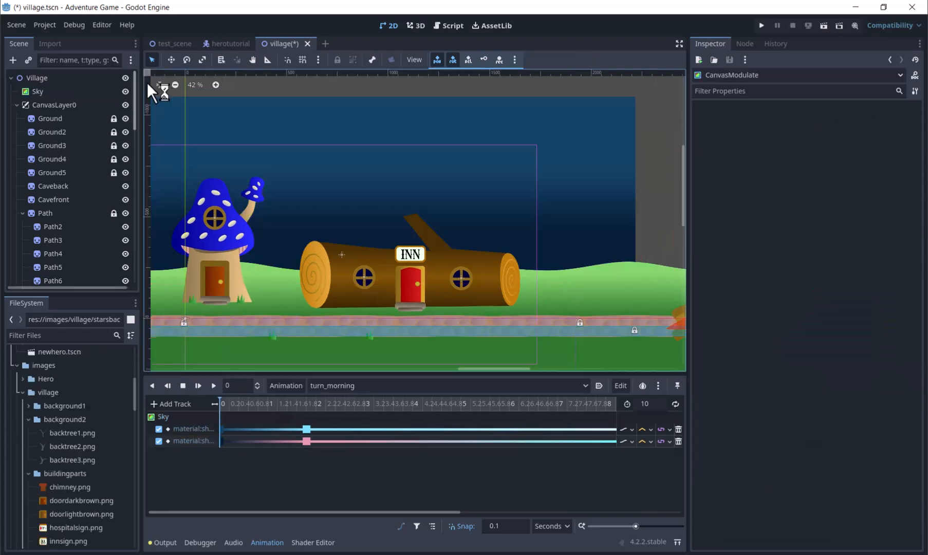
# - Add a CanvasModulate node as a child of CanvasLayer0
pyautogui.click(44, 106)
pyautogui.rightClick(46, 109)
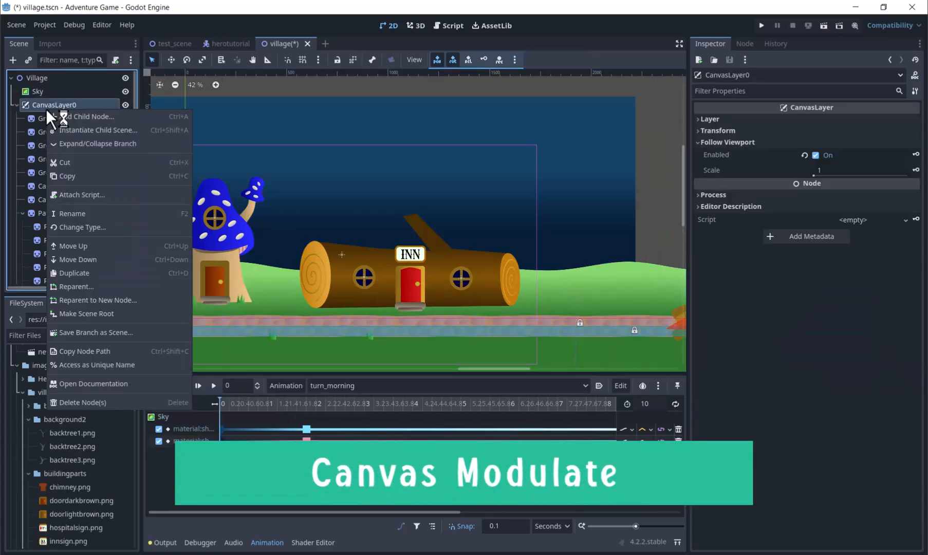
pyautogui.click(84, 118)
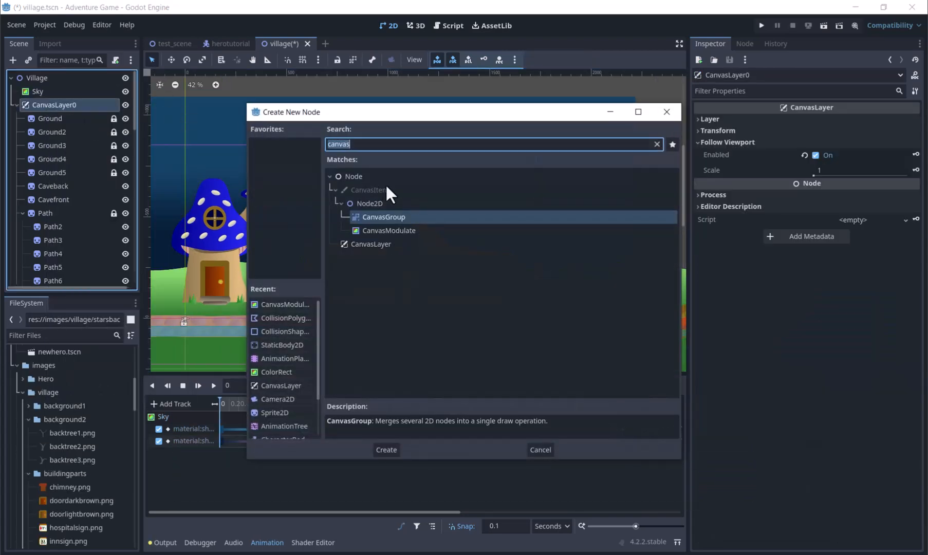
pyautogui.click(395, 230)
pyautogui.doubleClick(395, 230)
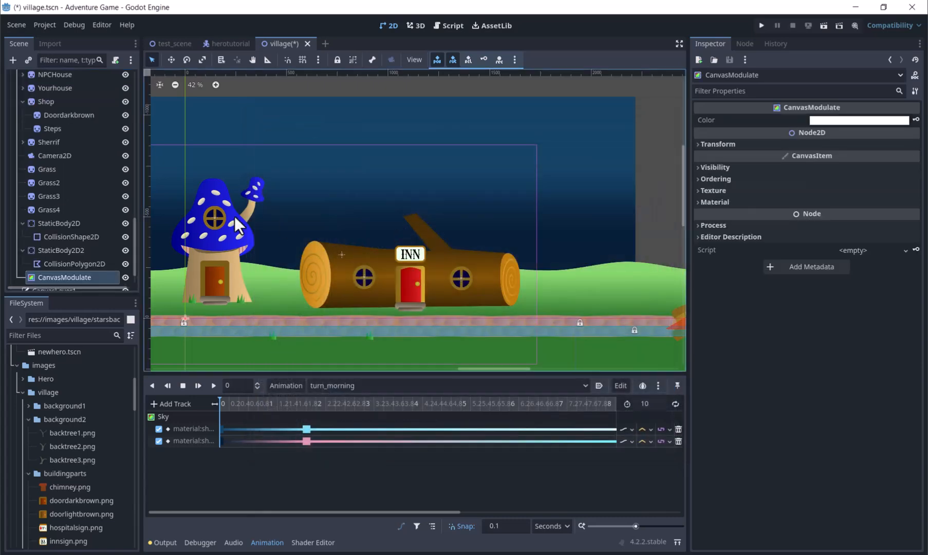
# - Create a color track for the CanvasModulate node, keying its white colour at 10 seconds
pyautogui.click(74, 280)
pyautogui.moveTo(221, 400); pyautogui.dragTo(592, 439)
pyautogui.moveTo(444, 513); pyautogui.dragTo(625, 518)
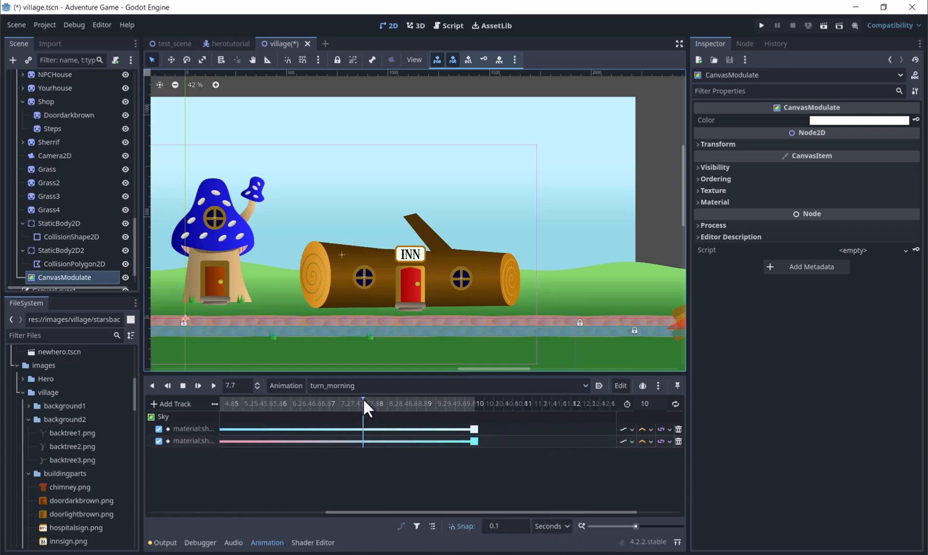
pyautogui.click(473, 440)
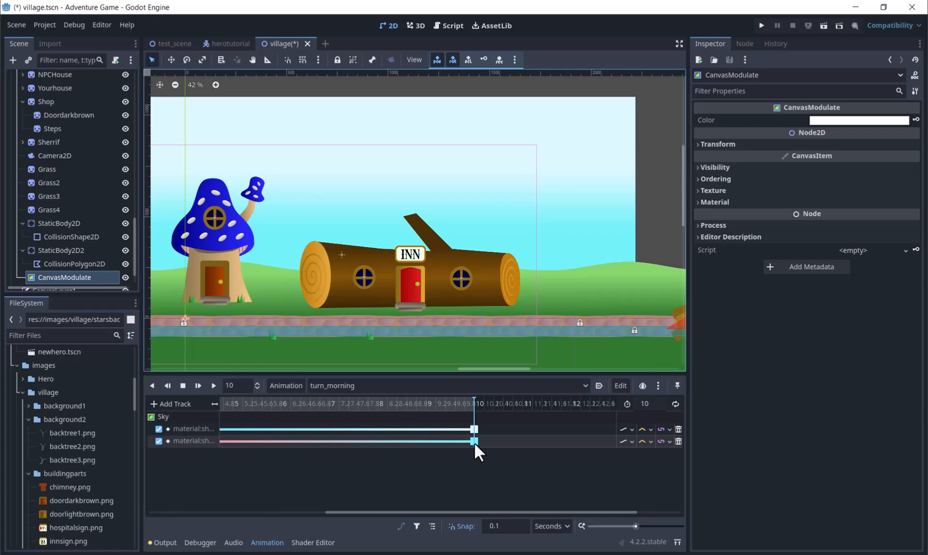
pyautogui.click(916, 120)
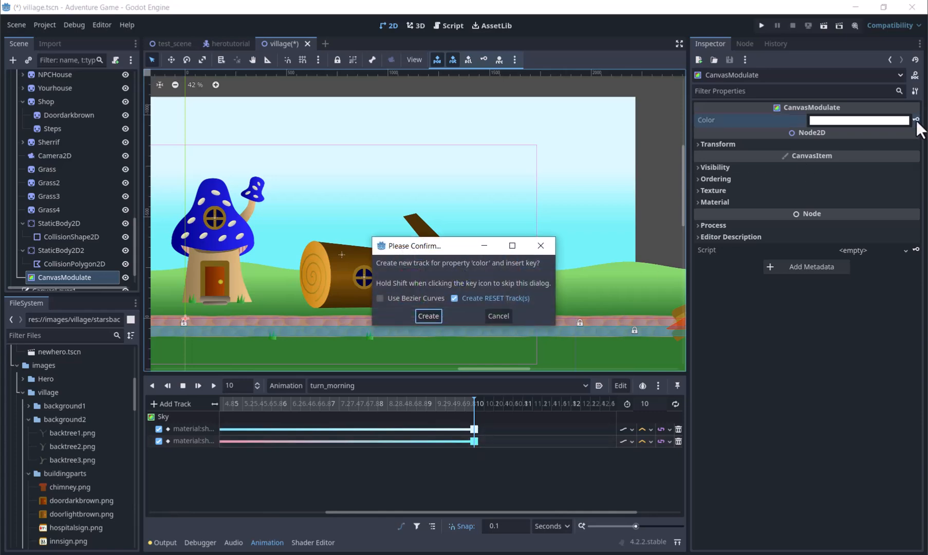
pyautogui.click(426, 317)
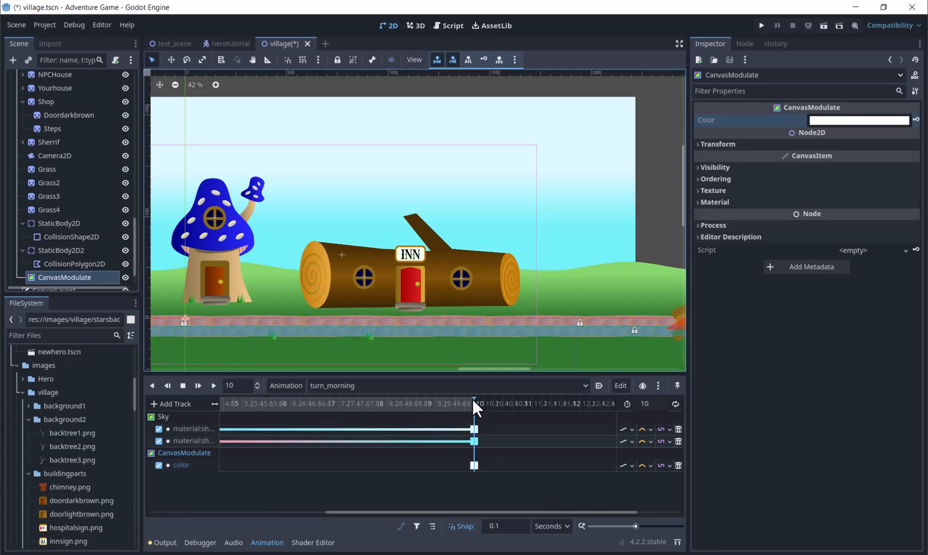
# - Tint the CanvasModulate color light pink (ffc2ff) at 1.8 seconds and key it
pyautogui.moveTo(472, 405); pyautogui.dragTo(254, 445)
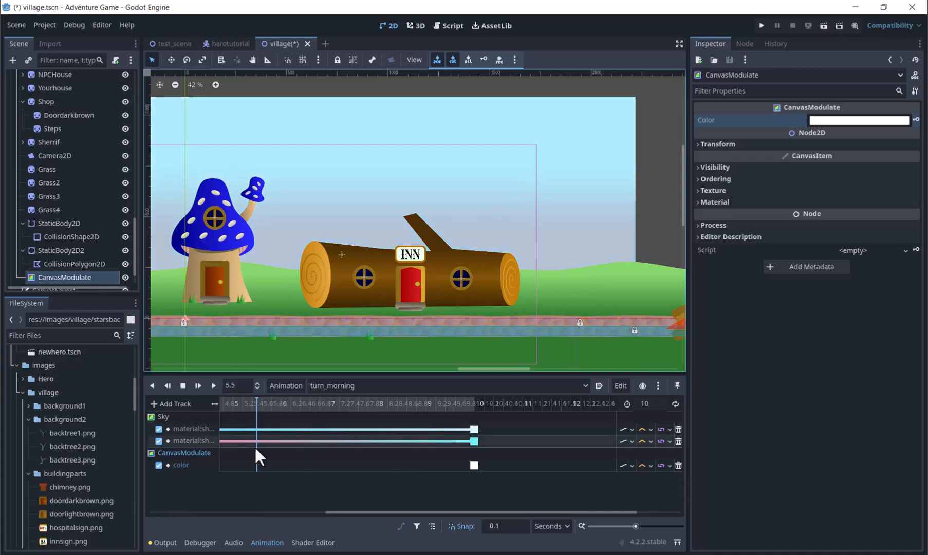
pyautogui.moveTo(346, 510); pyautogui.dragTo(167, 511)
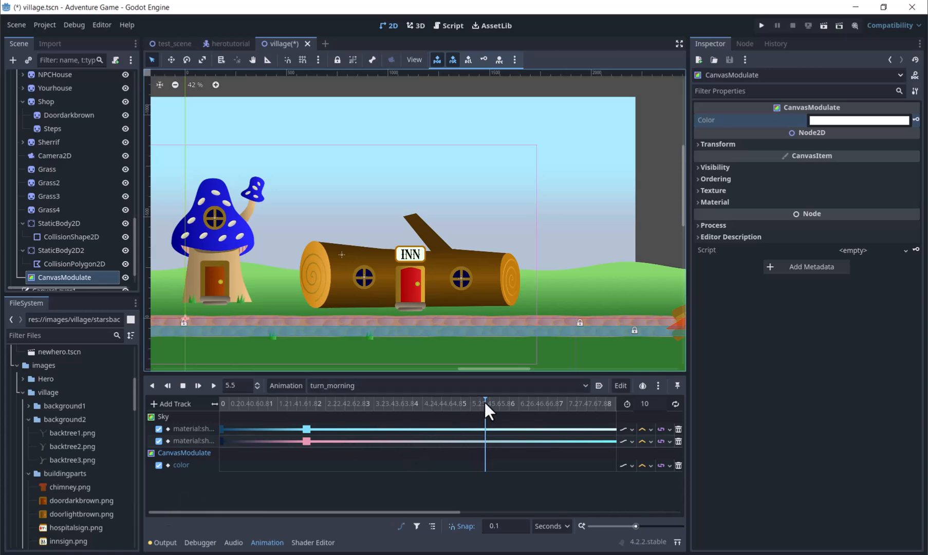
pyautogui.moveTo(485, 402); pyautogui.dragTo(306, 440)
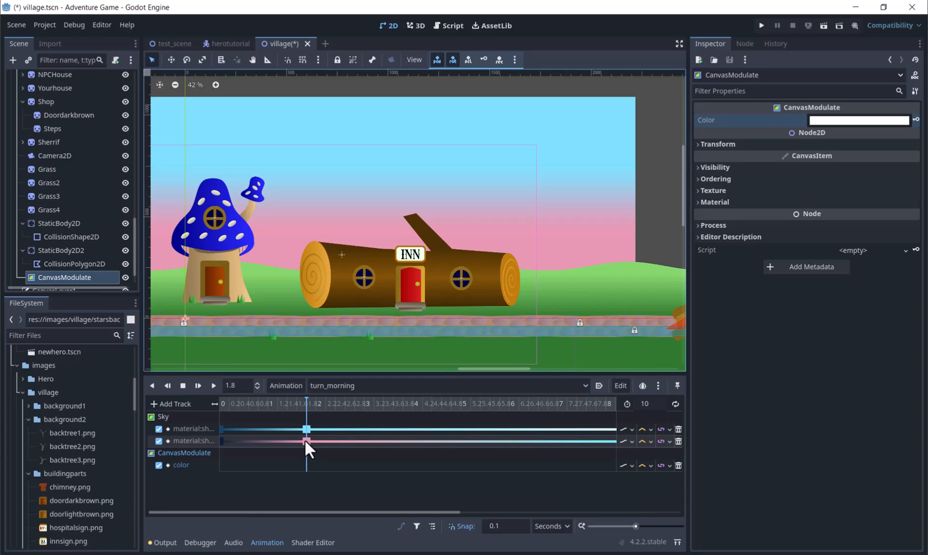
pyautogui.click(858, 120)
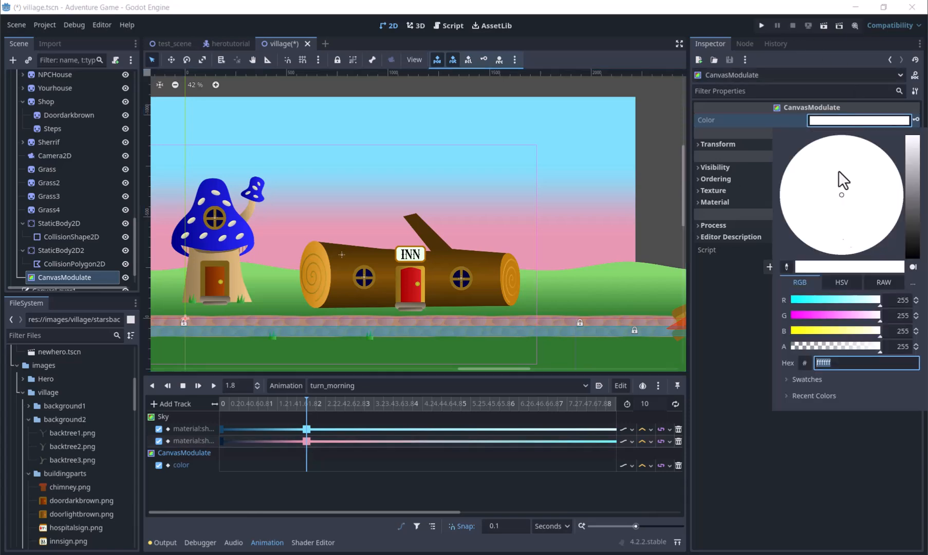
pyautogui.moveTo(871, 315); pyautogui.dragTo(859, 317)
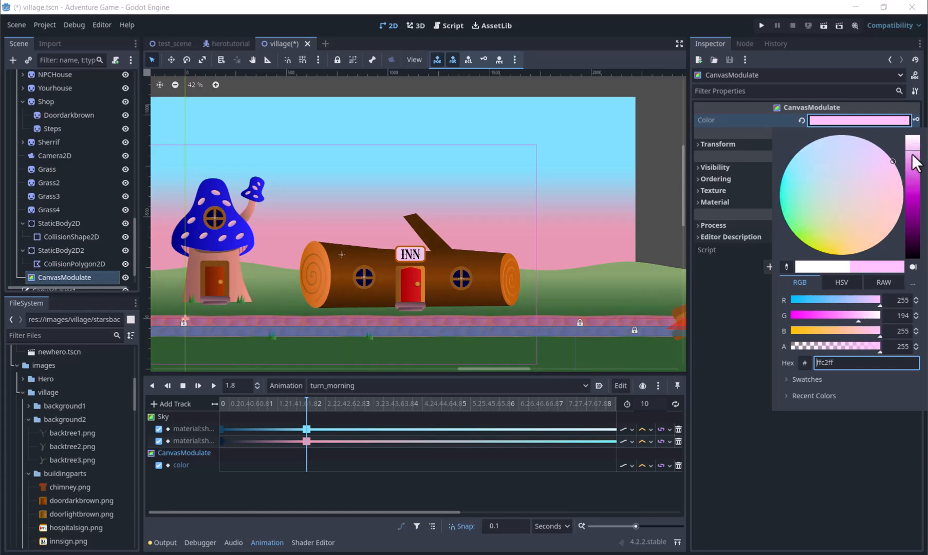
pyautogui.click(917, 118)
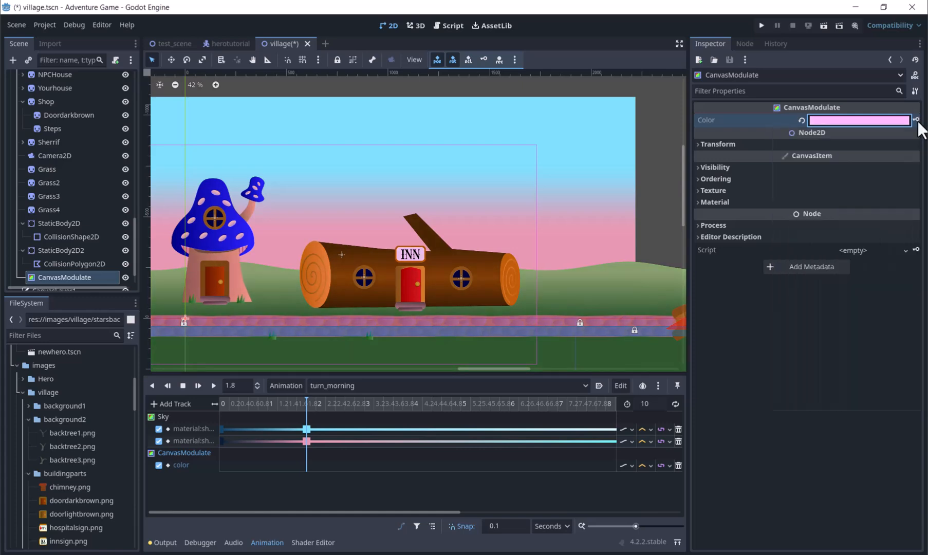
pyautogui.click(915, 120)
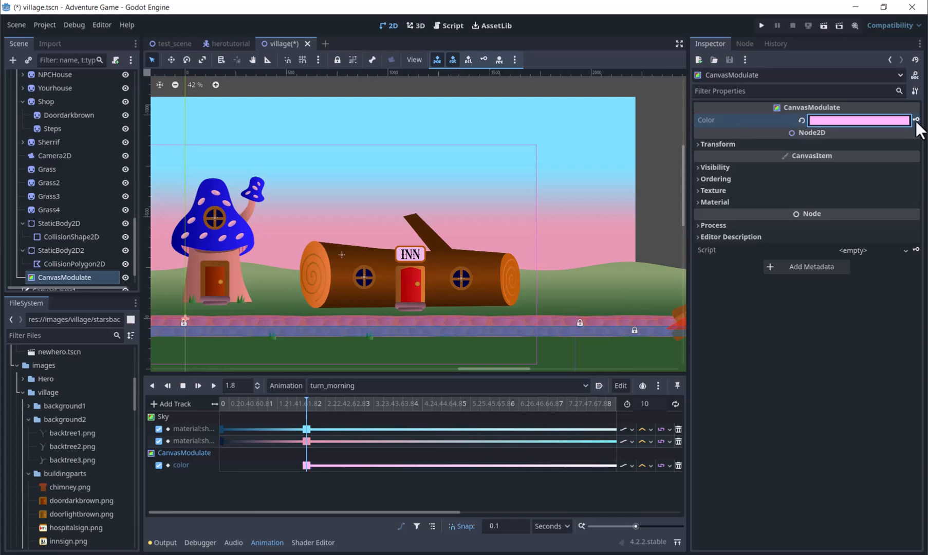
# - Set the CanvasModulate color to grey (a6a6a6) at time 0 and key it
pyautogui.moveTo(309, 402); pyautogui.dragTo(199, 425)
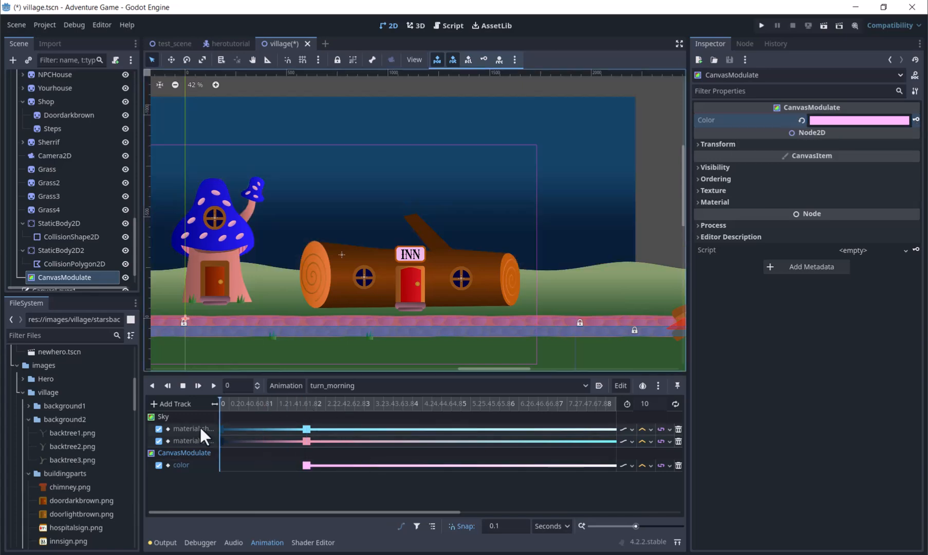
pyautogui.click(835, 121)
pyautogui.click(913, 179)
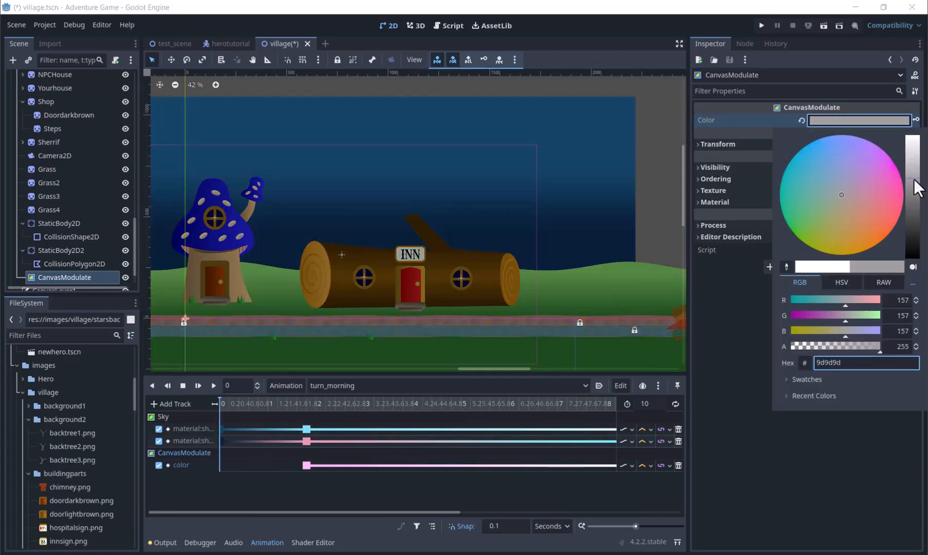
pyautogui.moveTo(913, 178)
pyautogui.mouseDown()
pyautogui.moveTo(912, 162)
pyautogui.moveTo(911, 176)
pyautogui.mouseUp()
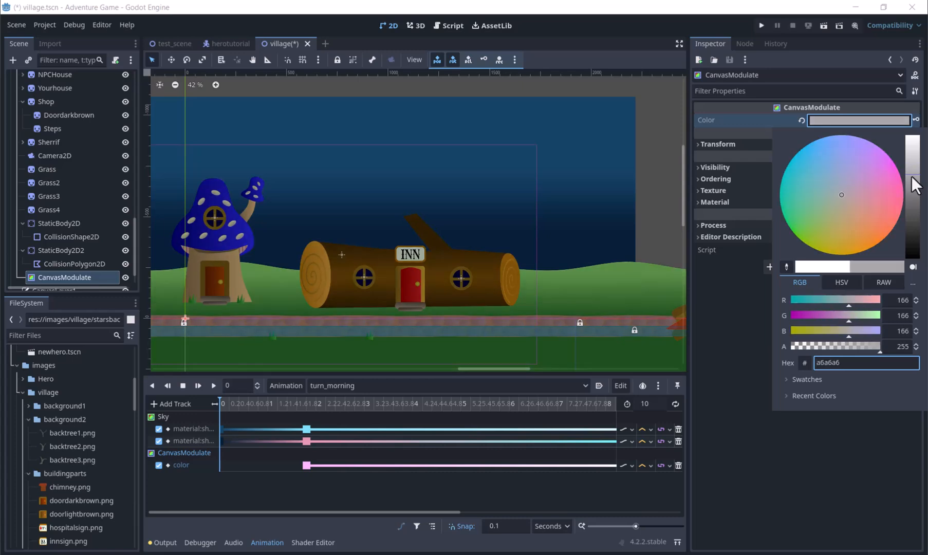
pyautogui.click(916, 120)
pyautogui.click(916, 120)
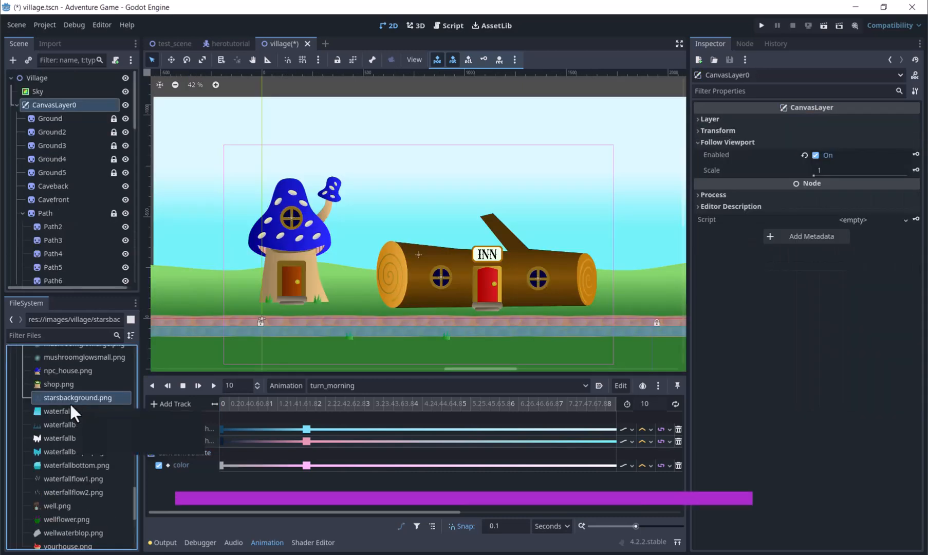
# - Add starsbackground.png to the scene as a sprite and place it directly under Village, just after the Sky node
pyautogui.moveTo(70, 402)
pyautogui.mouseDown()
pyautogui.moveTo(372, 161)
pyautogui.moveTo(349, 173)
pyautogui.moveTo(205, 155)
pyautogui.mouseUp()
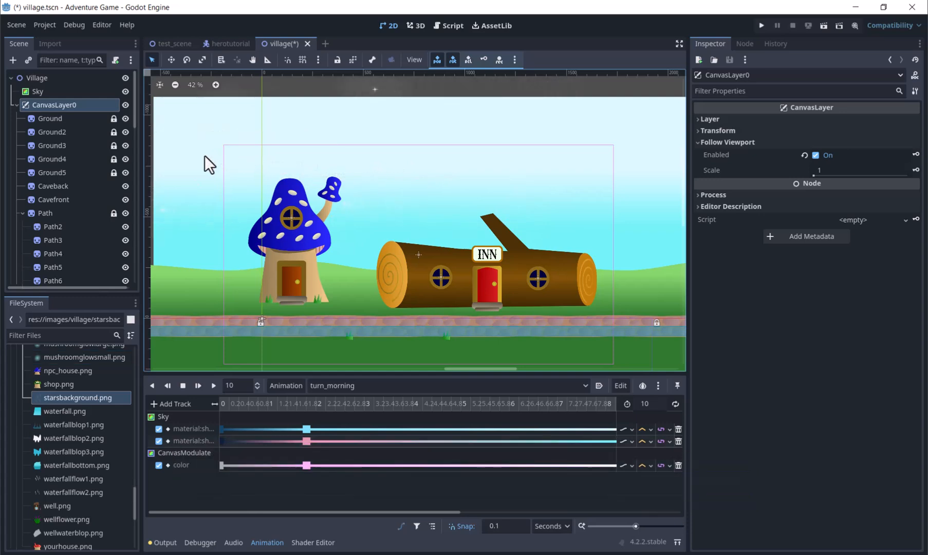
pyautogui.moveTo(132, 114); pyautogui.dragTo(154, 286)
pyautogui.moveTo(71, 276); pyautogui.dragTo(41, 82)
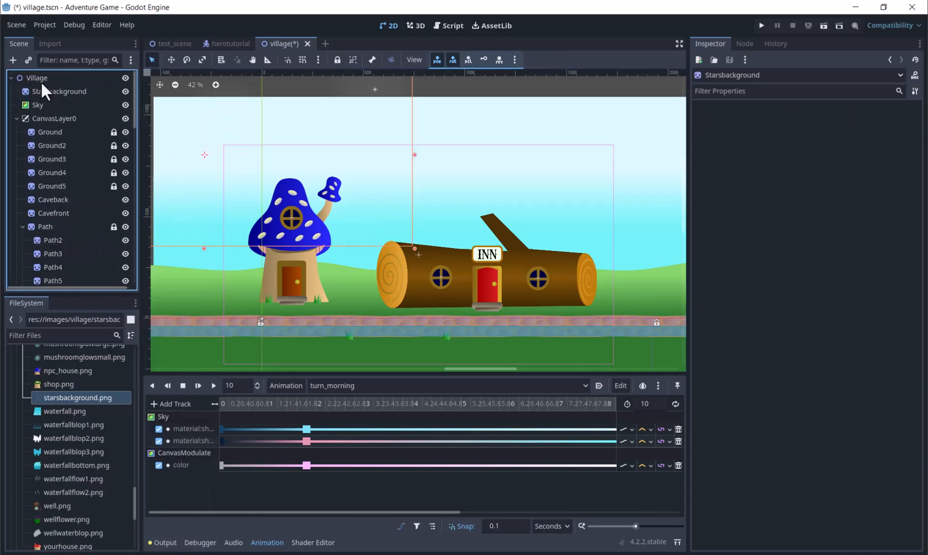
pyautogui.click(38, 92)
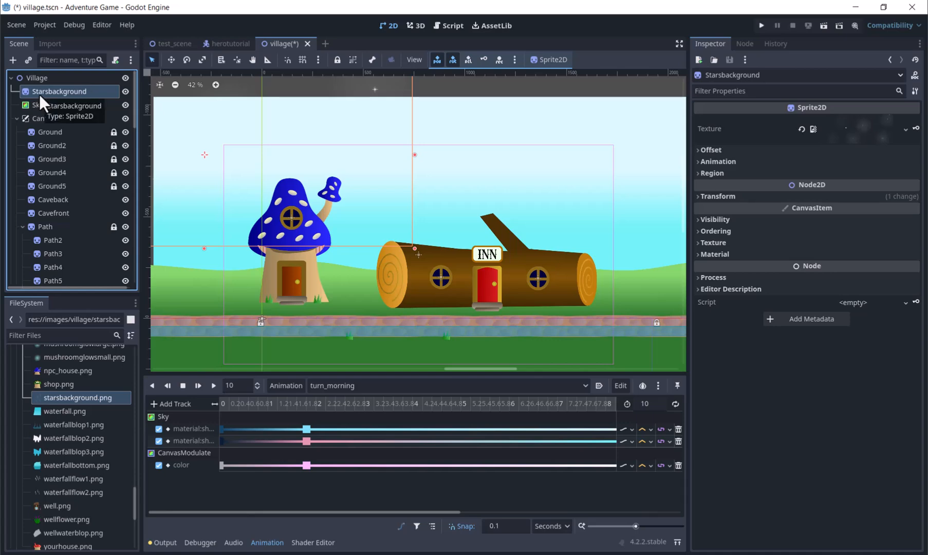
pyautogui.rightClick(39, 94)
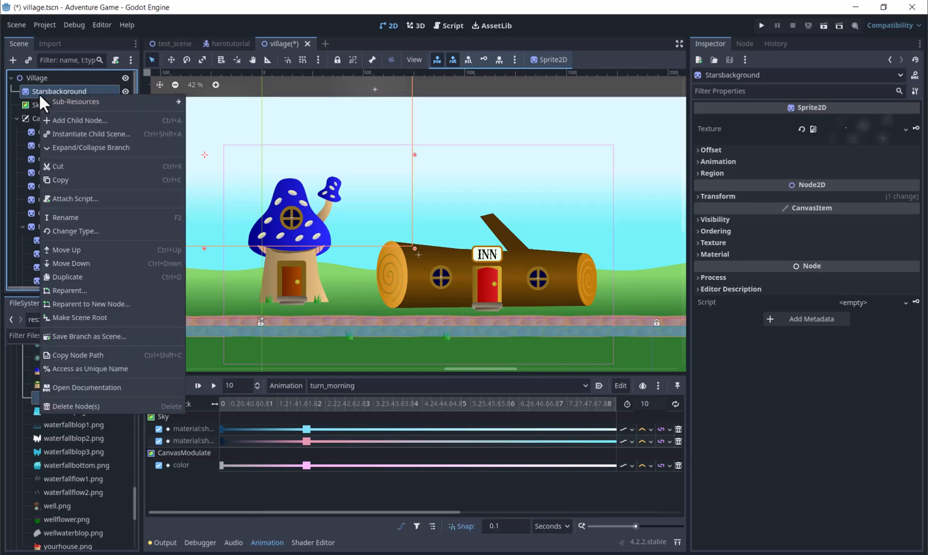
pyautogui.click(70, 266)
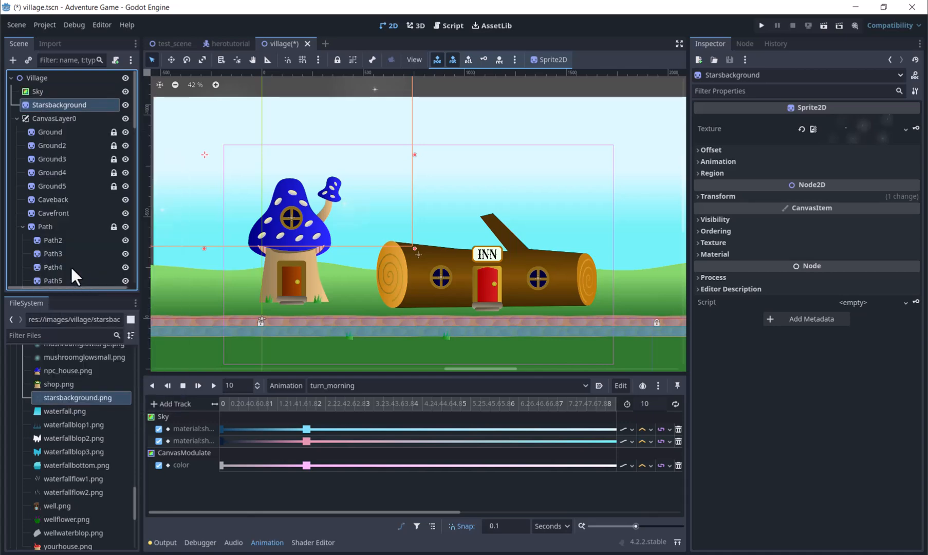
# - Create a Modulate track for the Starsbackground sprite, keying its white colour at 10 seconds
pyautogui.click(698, 220)
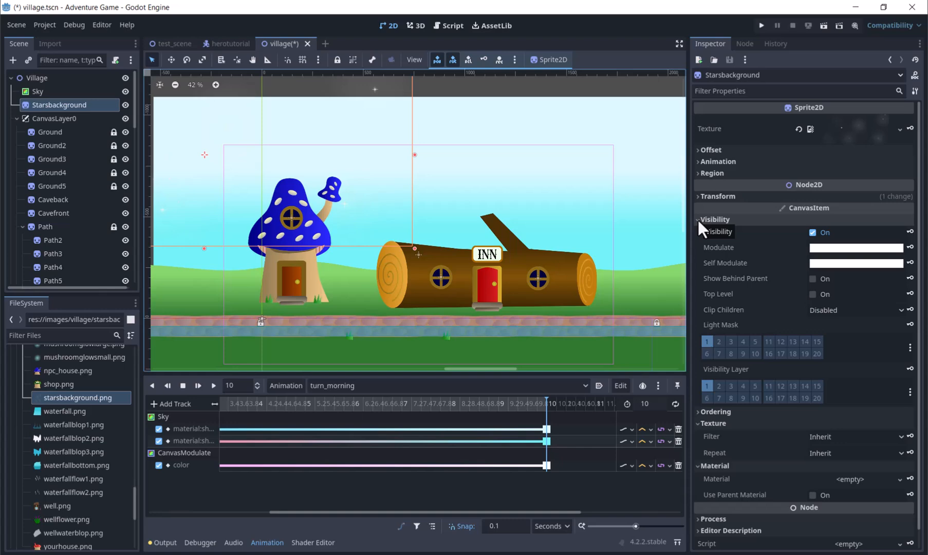
pyautogui.click(909, 247)
pyautogui.click(427, 315)
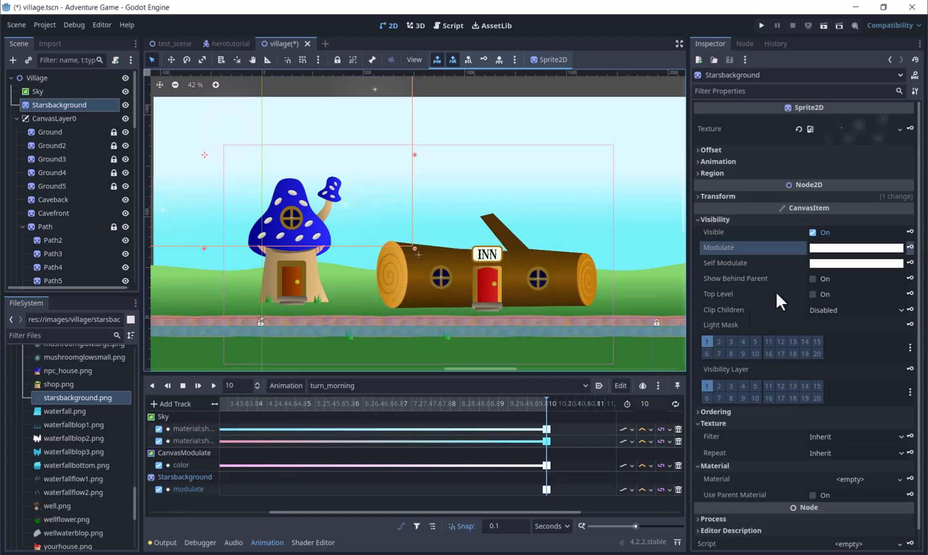
# - Lower the Starsbackground Modulate alpha to 3 at 1.8 seconds and key it
pyautogui.click(823, 251)
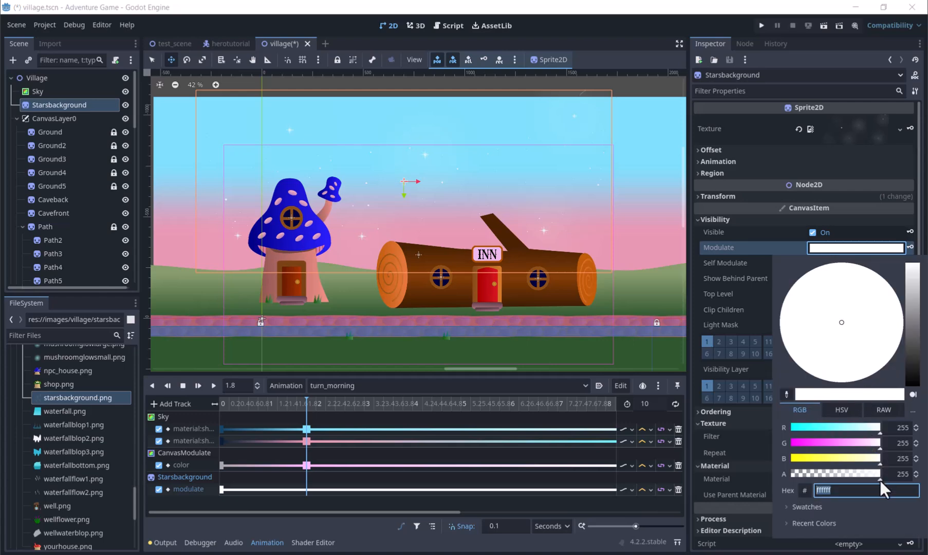
pyautogui.moveTo(838, 474); pyautogui.dragTo(791, 476)
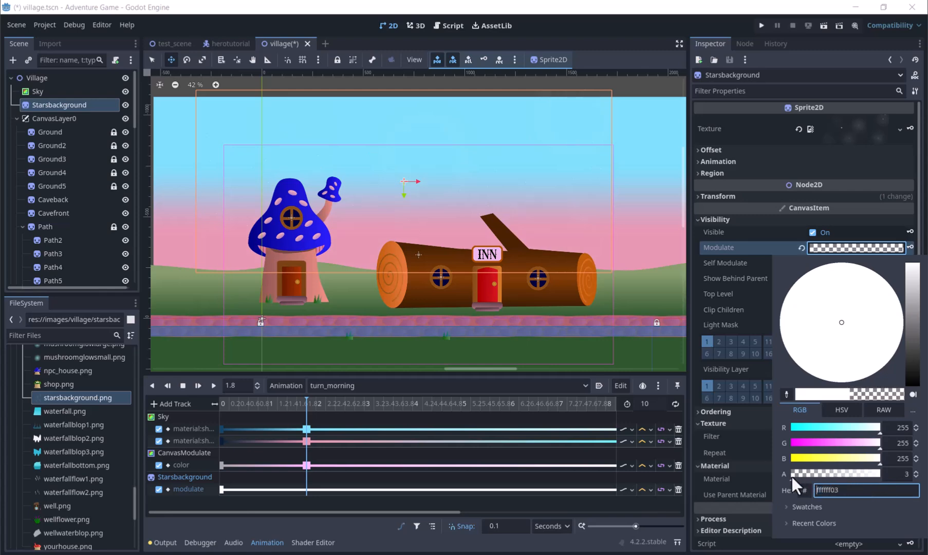
pyautogui.click(911, 249)
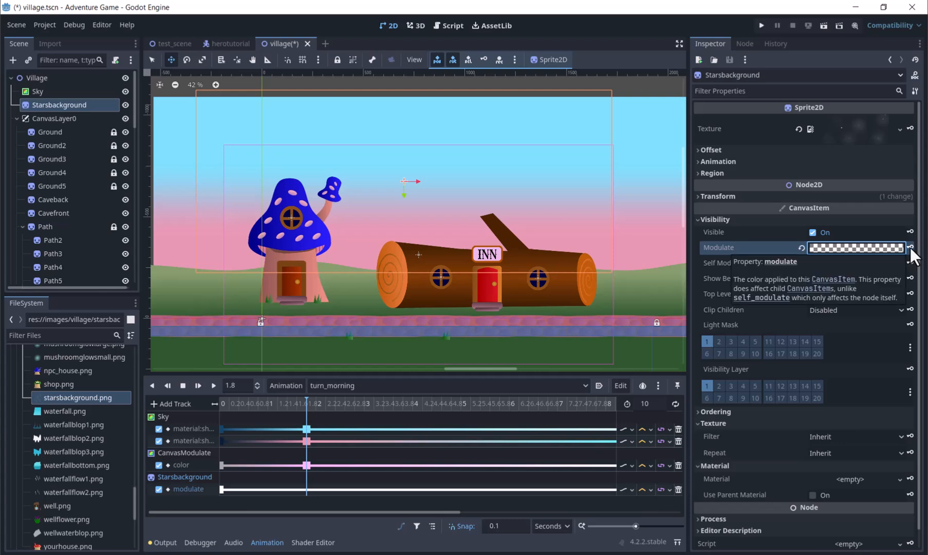
pyautogui.click(910, 248)
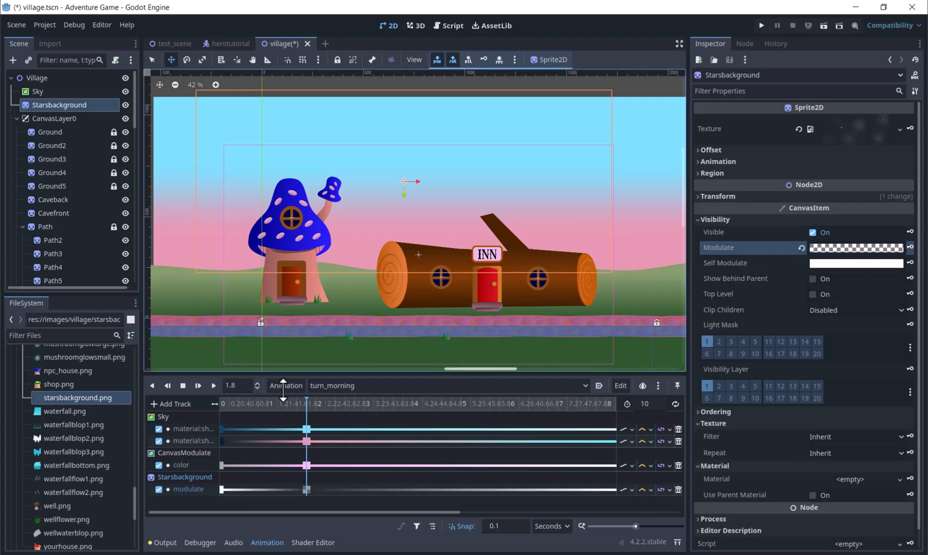
# - Delete the Starsbackground modulate key at 10 seconds in turn_morning
pyautogui.moveTo(374, 511); pyautogui.dragTo(509, 520)
pyautogui.click(529, 489)
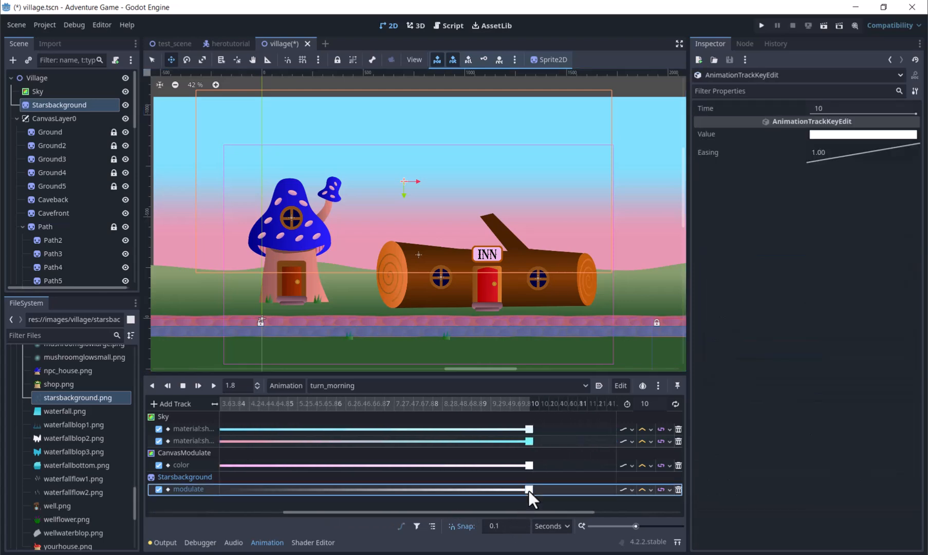
pyautogui.rightClick(528, 490)
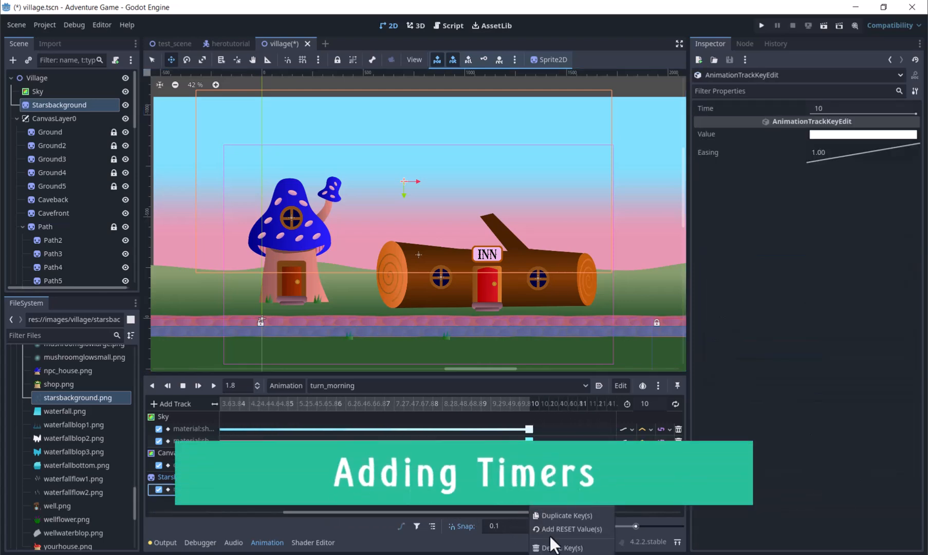
pyautogui.click(555, 547)
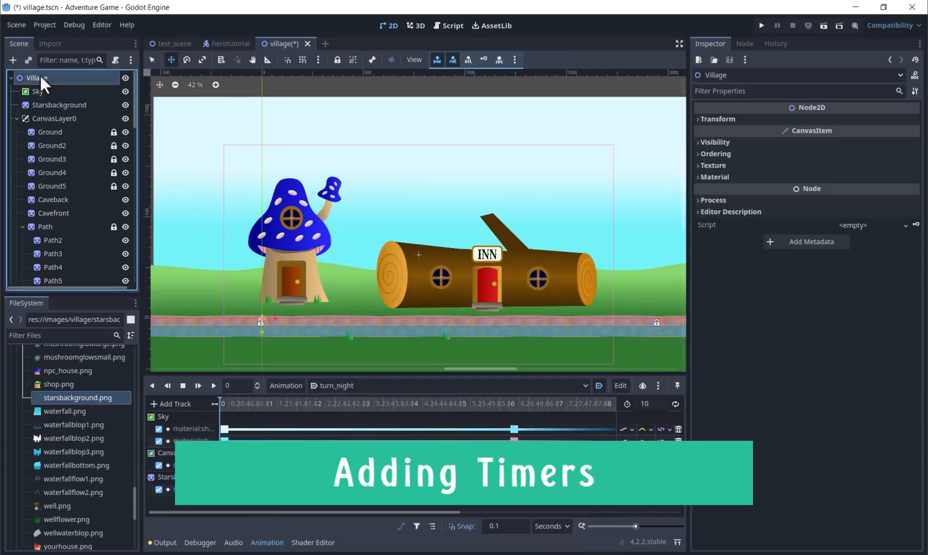
# - Add a Timer node as a child of Village and name it DayTimer
pyautogui.rightClick(40, 75)
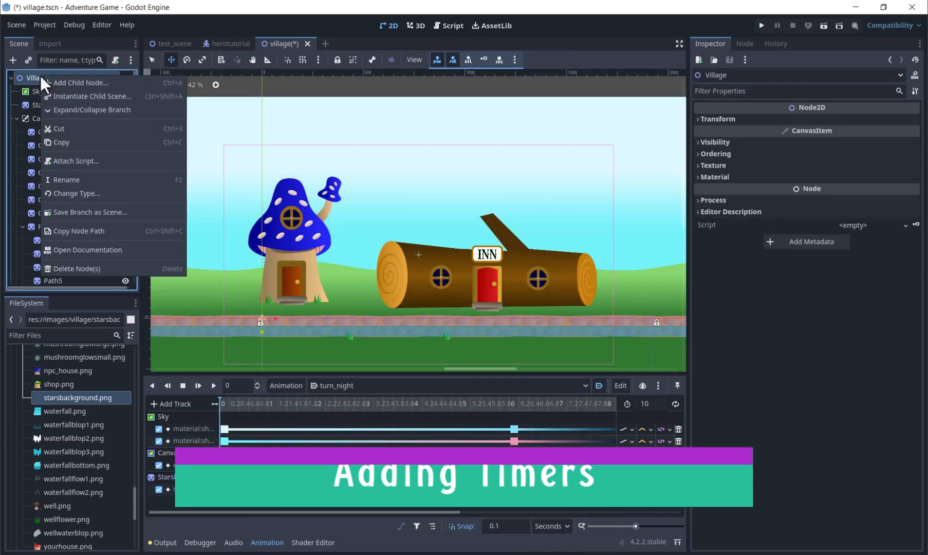
pyautogui.click(56, 83)
pyautogui.press('BackSpace')
pyautogui.write('timer')
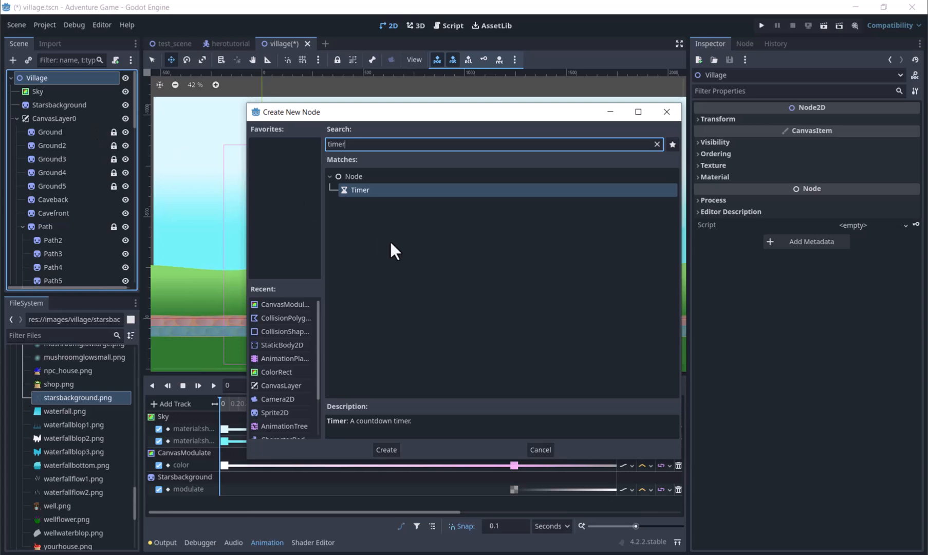
pyautogui.doubleClick(358, 189)
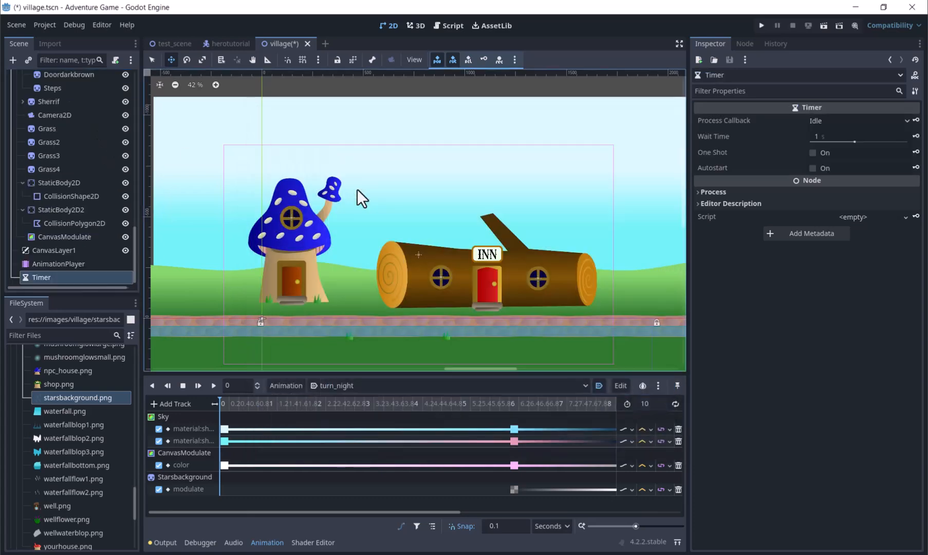
pyautogui.doubleClick(41, 276)
pyautogui.write('DayTime')
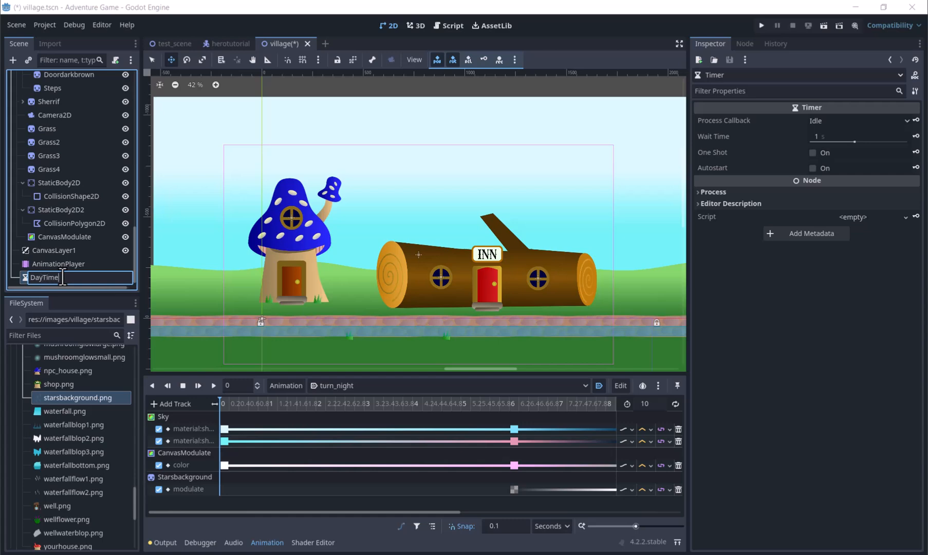
pyautogui.write('r')
pyautogui.press('Return')
# - Enable One Shot on DayTimer and set its wait time to 10 seconds
pyautogui.click(813, 154)
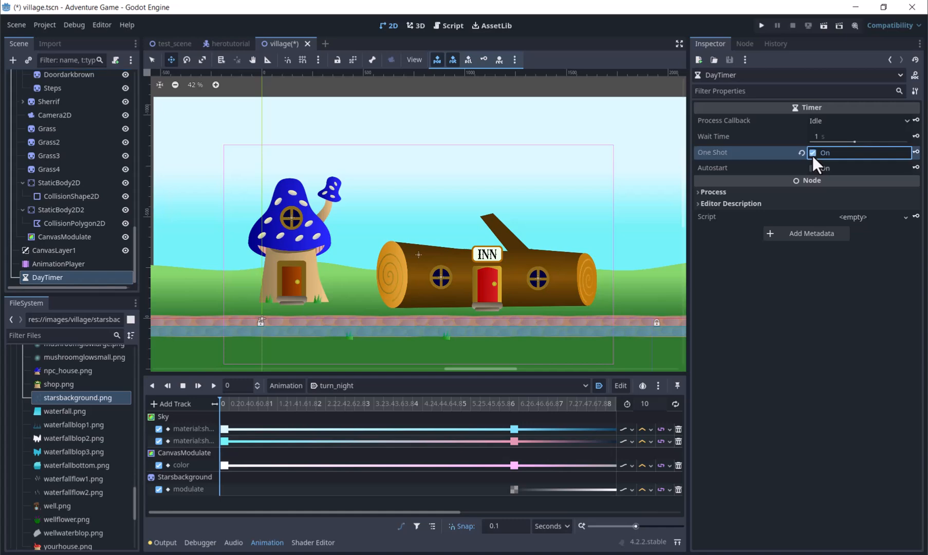
pyautogui.click(818, 138)
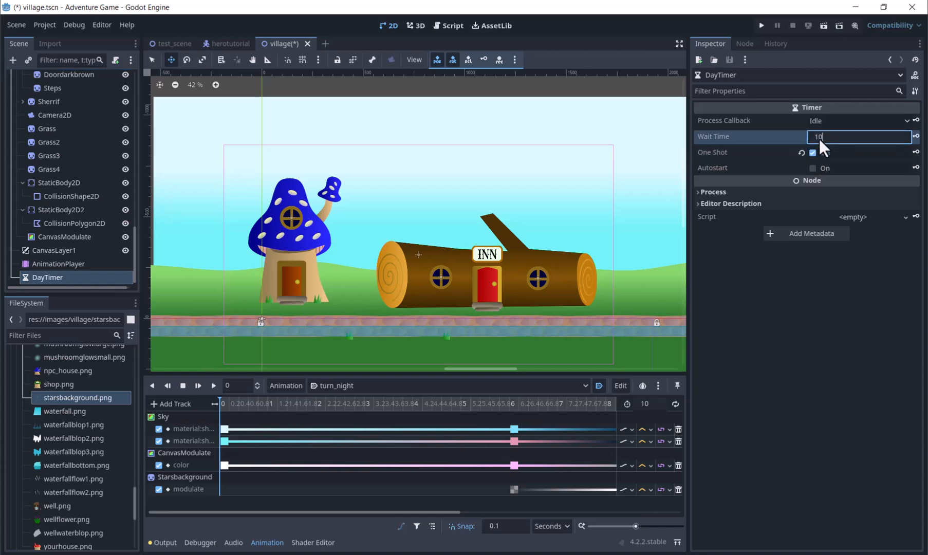
pyautogui.click(84, 259)
# - Add a second Timer node under Village and name it NightTimer
pyautogui.rightClick(53, 276)
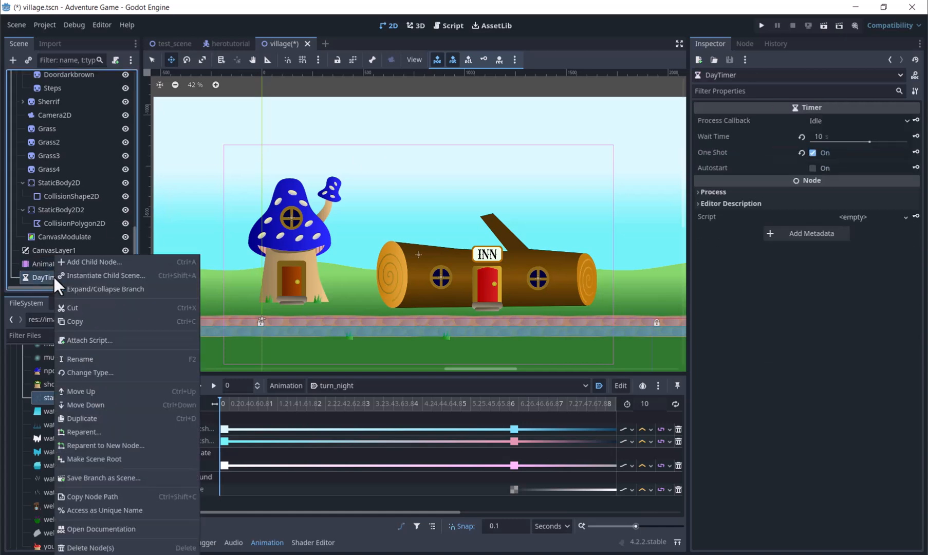
pyautogui.click(134, 253)
pyautogui.moveTo(134, 253); pyautogui.dragTo(148, 84)
pyautogui.click(45, 77)
pyautogui.rightClick(46, 78)
pyautogui.click(75, 81)
pyautogui.doubleClick(362, 196)
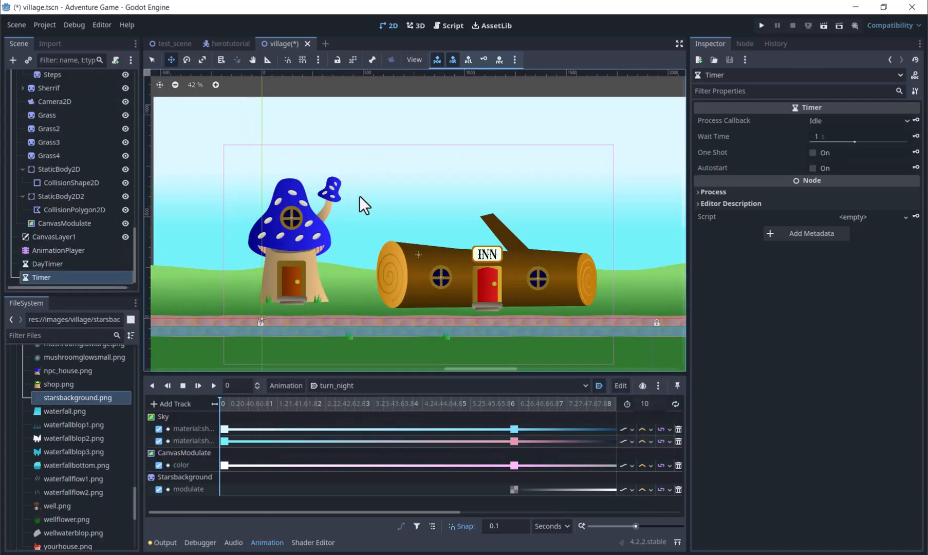
pyautogui.doubleClick(45, 277)
pyautogui.write('NightTimer')
pyautogui.press('Return')
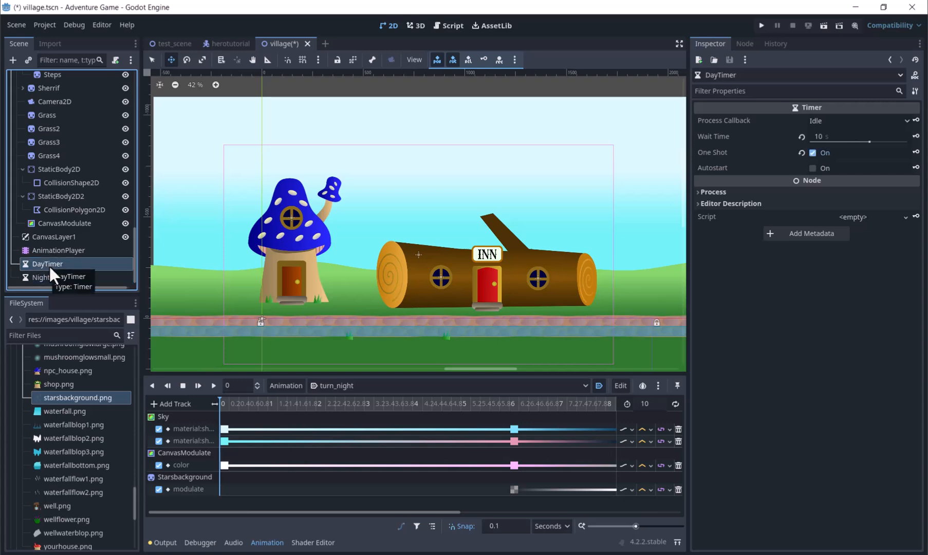
# - Set NightTimer's wait time to 10 seconds and enable One Shot
pyautogui.click(814, 137)
pyautogui.write('10')
pyautogui.click(814, 152)
# - Attach a new script village.gd to the Village root node and clear its template functions
pyautogui.moveTo(134, 259); pyautogui.dragTo(134, 75)
pyautogui.click(93, 78)
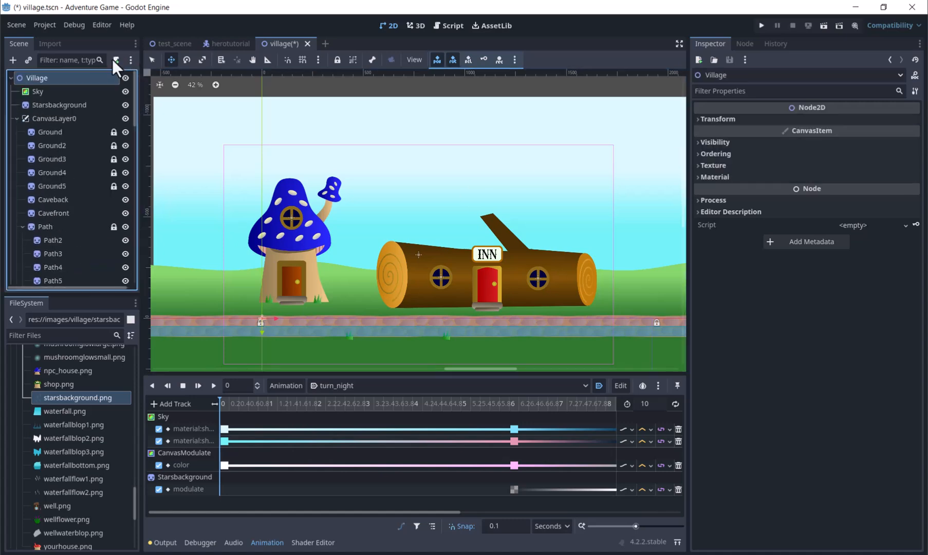
pyautogui.click(115, 60)
pyautogui.click(421, 369)
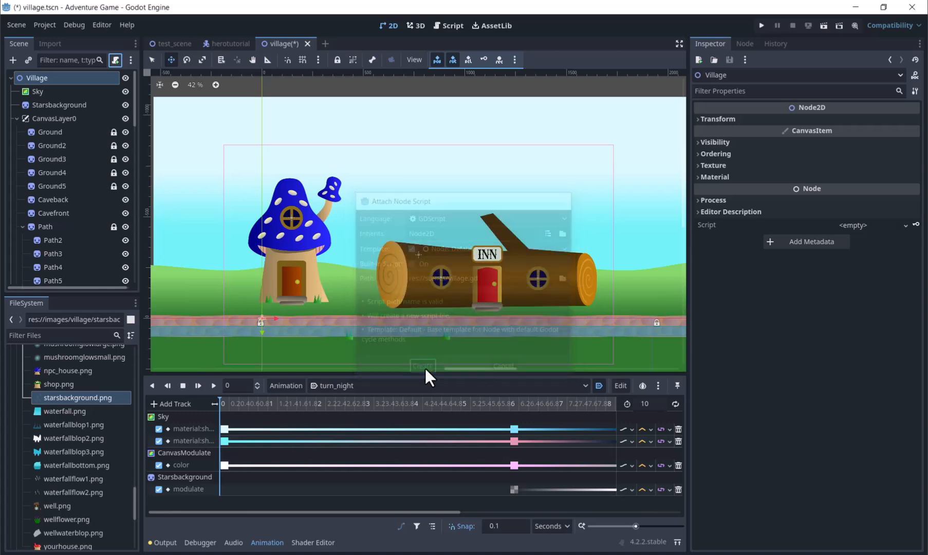
pyautogui.moveTo(261, 96); pyautogui.dragTo(354, 186)
pyautogui.press('BackSpace')
# - Write a start_day_timer() function in village.gd that calls $DayTimer.start()
pyautogui.write('func')
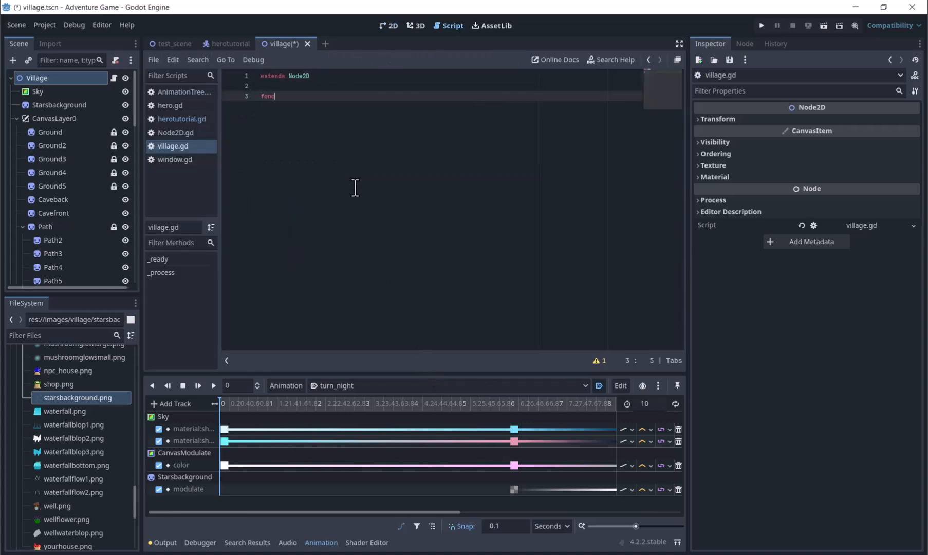
pyautogui.write(' start_day')
pyautogui.press('BackSpace')
pyautogui.write('_timer()')
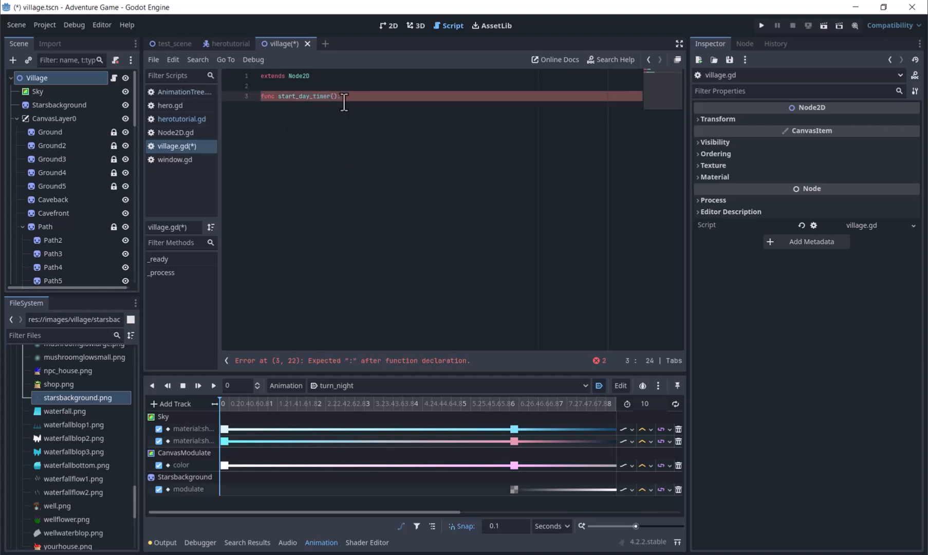
pyautogui.write(':')
pyautogui.press('Return')
pyautogui.write('$')
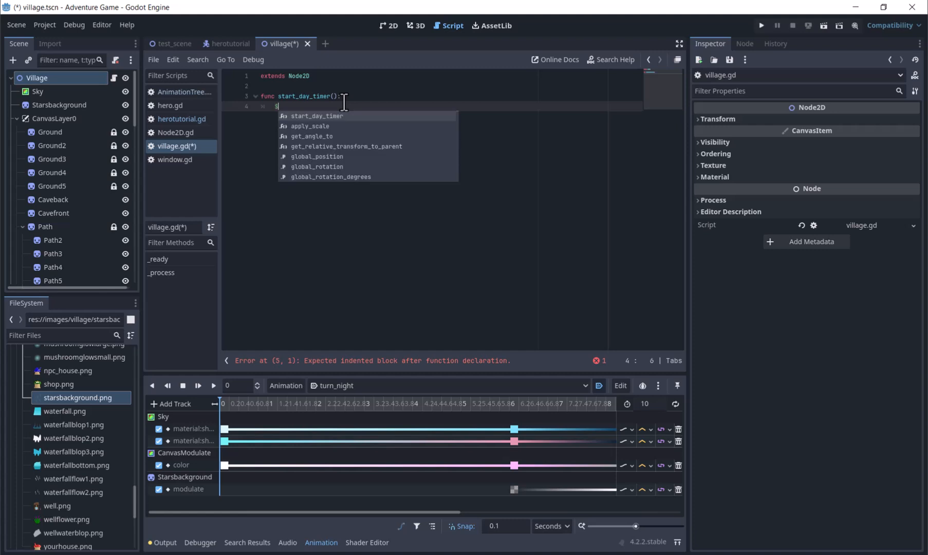
pyautogui.write('DayTimer.sta')
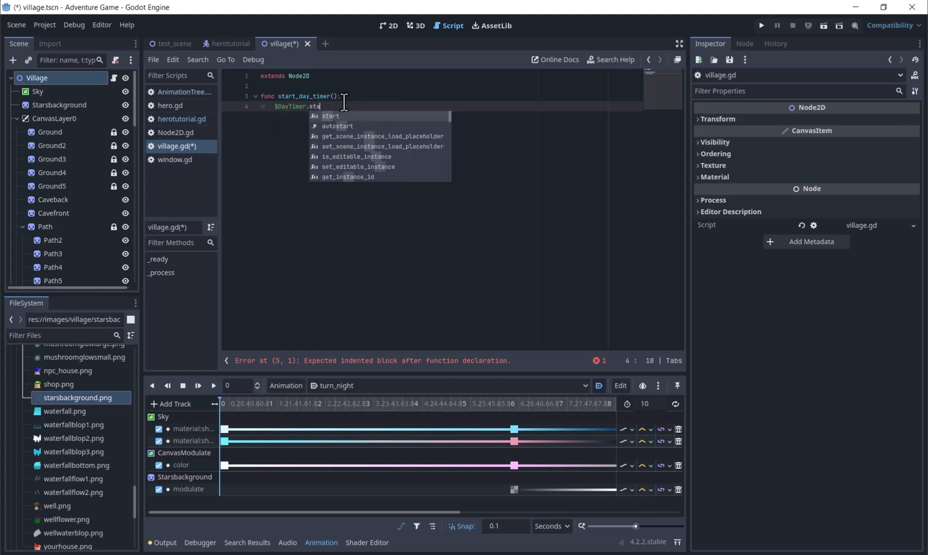
pyautogui.write('rt()')
pyautogui.press('Return')
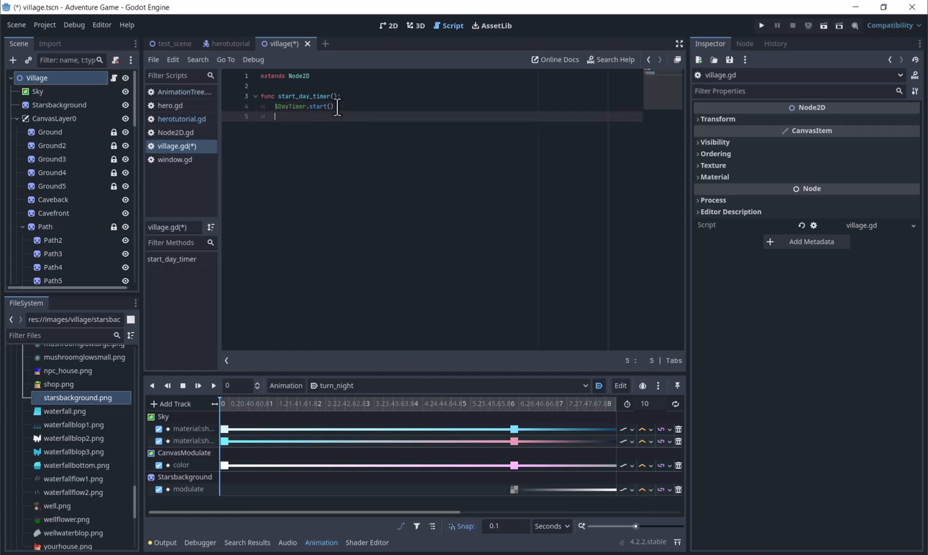
# - Write a start_night_timer() function in village.gd that calls $NightTimer.start()
pyautogui.write('func start_night_timer():')
pyautogui.press('Return')
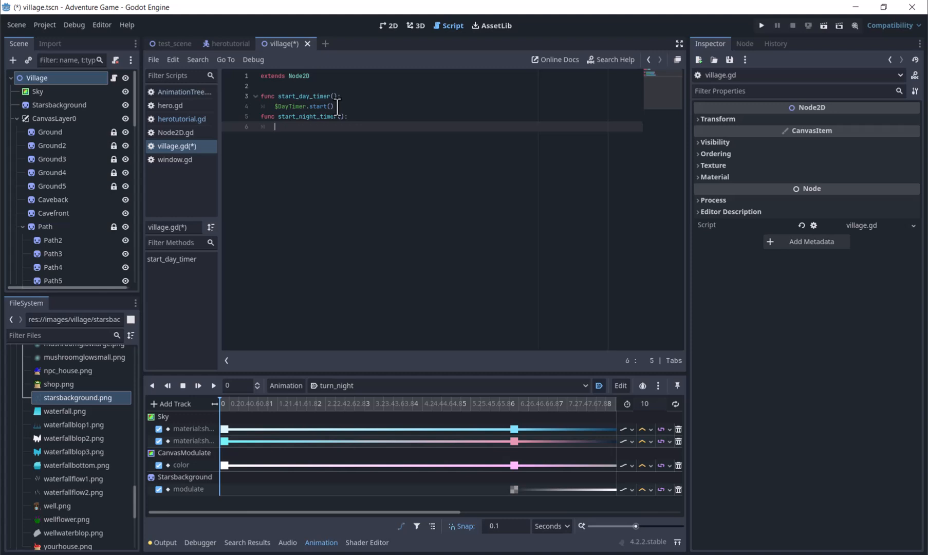
pyautogui.write('$Night')
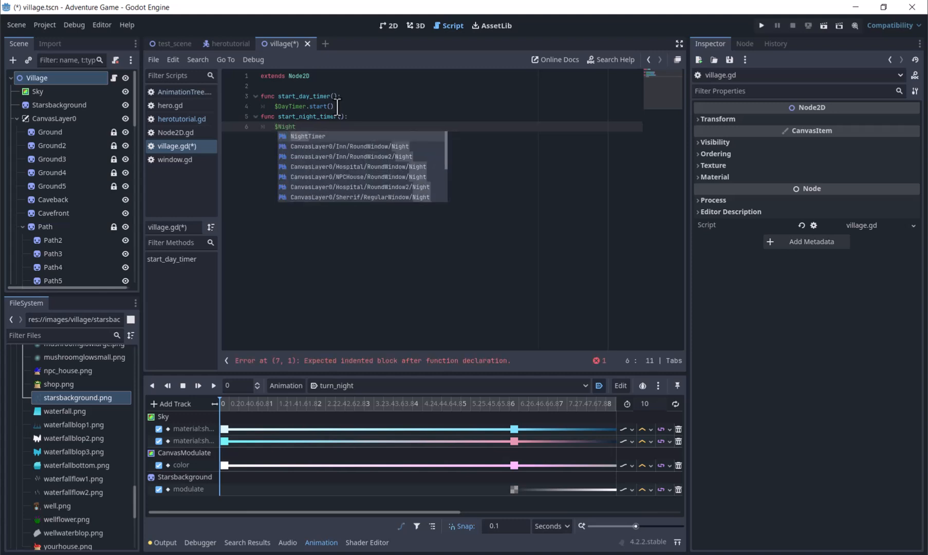
pyautogui.write('Timer.start(')
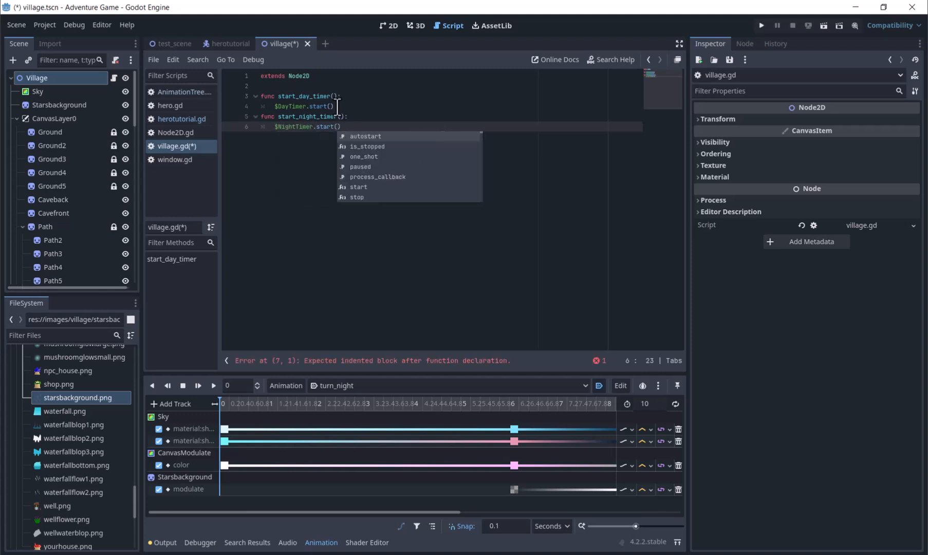
pyautogui.click(337, 106)
pyautogui.press('Return')
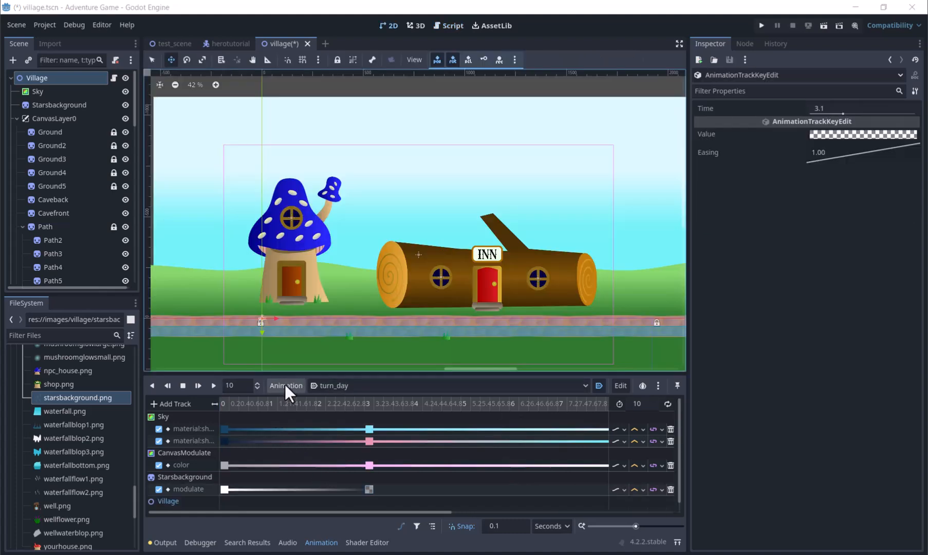
# - Duplicate the turn_day animation and name the copy turn_night
pyautogui.click(284, 384)
pyautogui.click(298, 438)
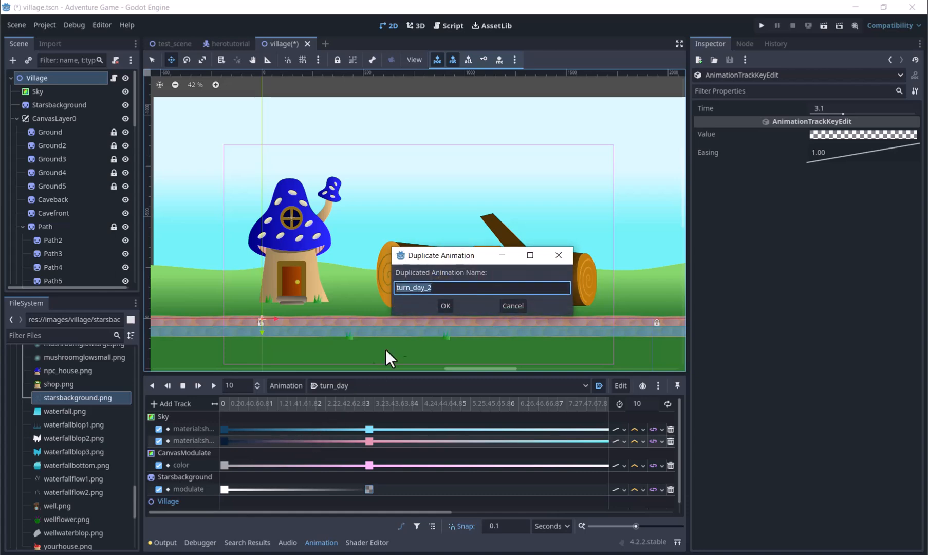
pyautogui.write('tu')
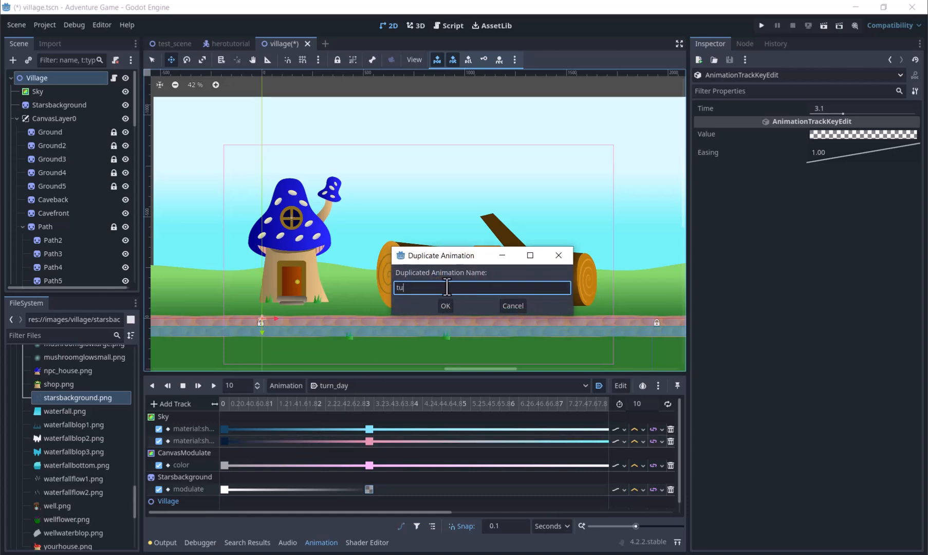
pyautogui.write('rn_night')
pyautogui.click(445, 305)
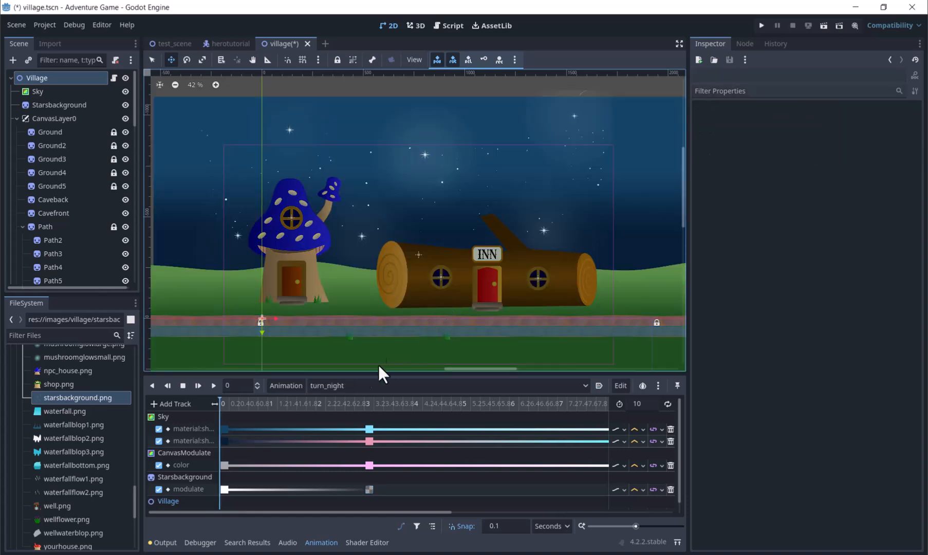
# - Move the night keys at time 0 on the Sky, CanvasModulate and Starsbackground tracks to about 5.9 seconds
pyautogui.click(349, 427)
pyautogui.moveTo(226, 428); pyautogui.dragTo(502, 442)
pyautogui.moveTo(224, 465); pyautogui.dragTo(505, 467)
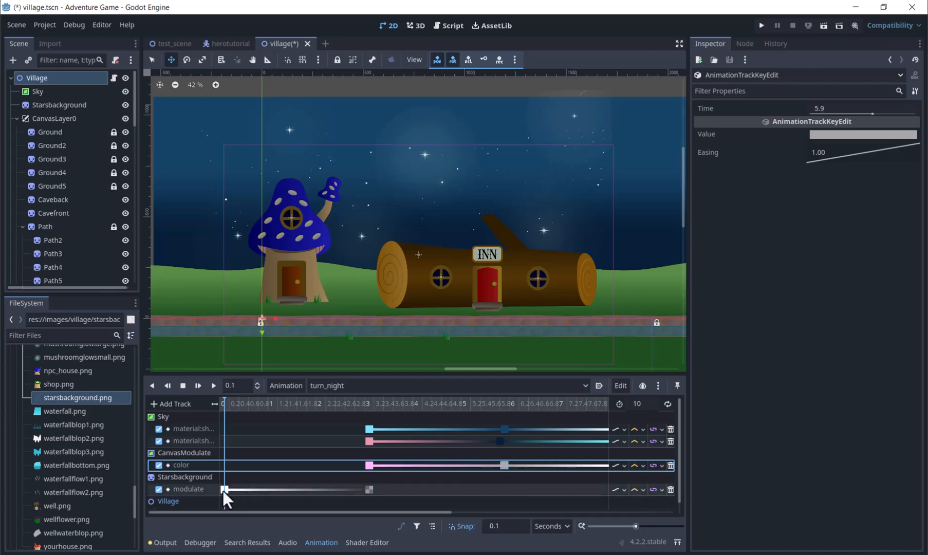
pyautogui.moveTo(225, 488); pyautogui.dragTo(501, 504)
# - In turn_night's first Sky material track, move the day key to 0.1 seconds and the night key to about 9.9 seconds
pyautogui.moveTo(434, 512); pyautogui.dragTo(550, 513)
pyautogui.click(541, 430)
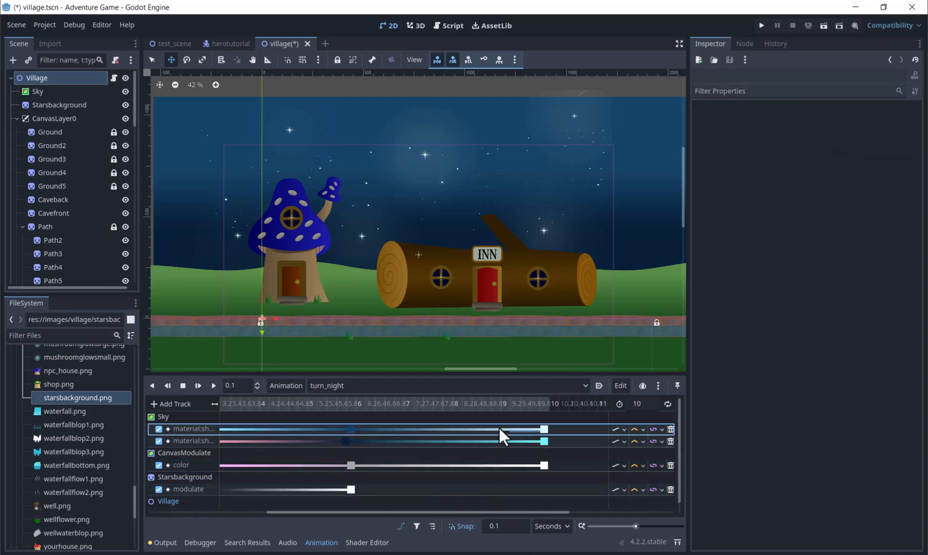
pyautogui.moveTo(541, 430); pyautogui.dragTo(219, 430)
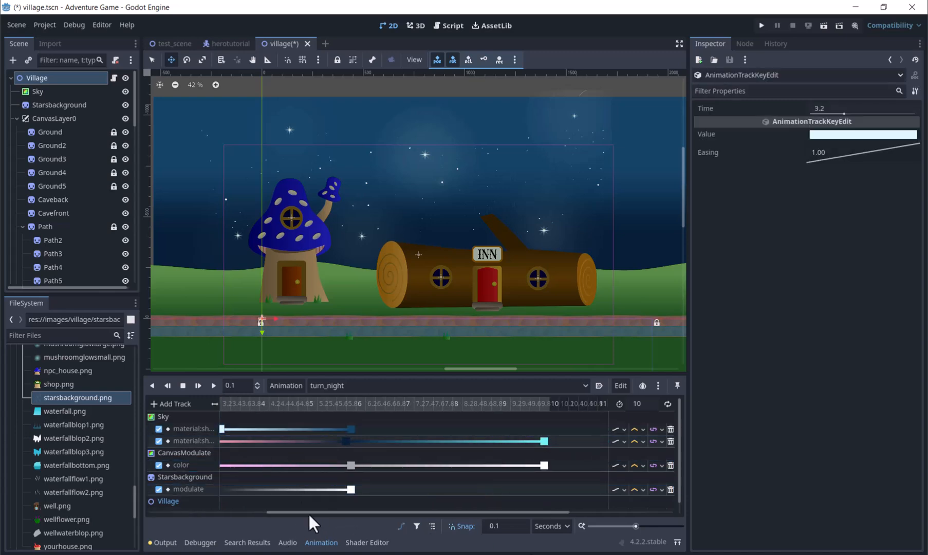
pyautogui.moveTo(301, 512); pyautogui.dragTo(237, 512)
pyautogui.moveTo(304, 428); pyautogui.dragTo(220, 432)
pyautogui.click(298, 429)
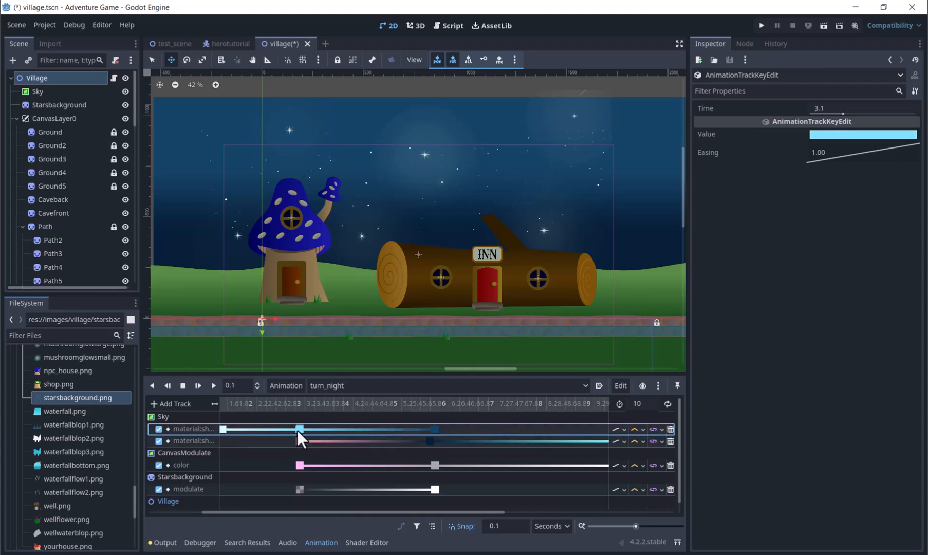
pyautogui.moveTo(435, 428); pyautogui.dragTo(602, 436)
pyautogui.click(578, 511)
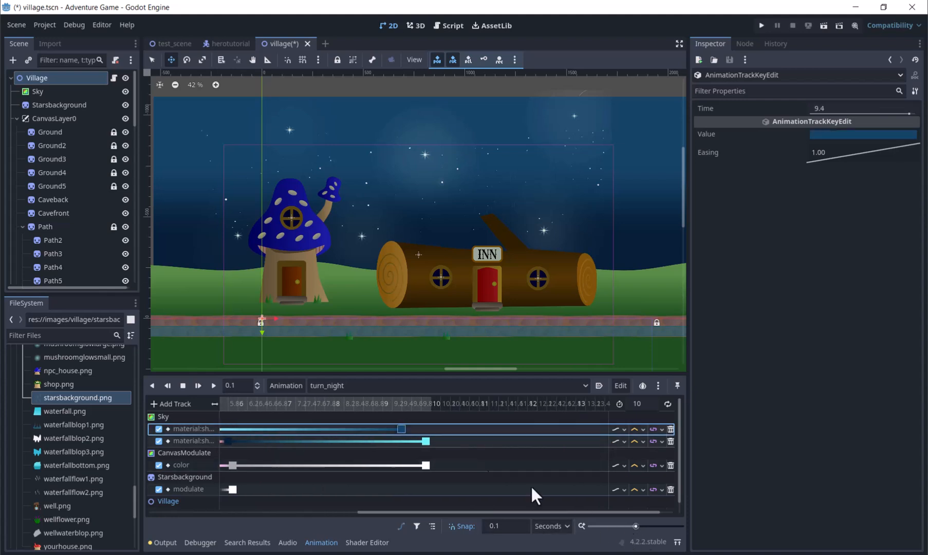
pyautogui.moveTo(418, 512); pyautogui.dragTo(238, 522)
pyautogui.moveTo(293, 429); pyautogui.dragTo(221, 429)
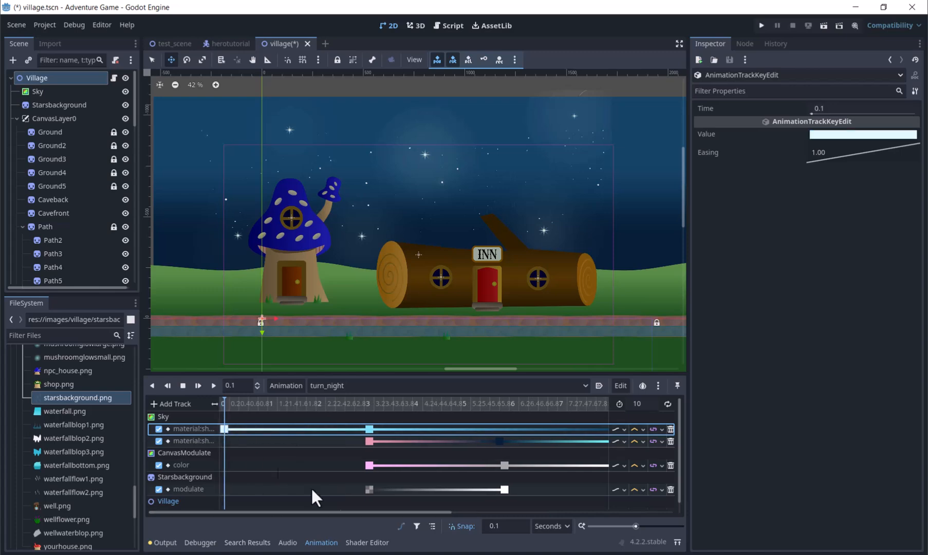
# - Move the day key on the second Sky material track to 0.1 seconds
pyautogui.moveTo(354, 512); pyautogui.dragTo(448, 545)
pyautogui.moveTo(574, 441); pyautogui.dragTo(232, 441)
pyautogui.moveTo(254, 513); pyautogui.dragTo(160, 513)
pyautogui.moveTo(346, 440); pyautogui.dragTo(226, 449)
# - Move the white day key on the CanvasModulate color track to 0.1 seconds
pyautogui.moveTo(368, 512); pyautogui.dragTo(476, 519)
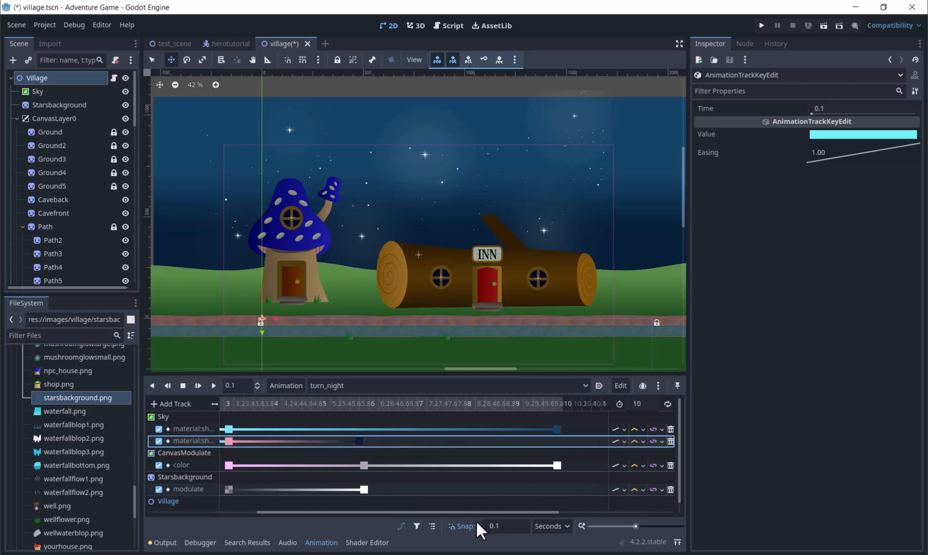
pyautogui.moveTo(559, 463); pyautogui.dragTo(216, 466)
pyautogui.moveTo(350, 512); pyautogui.dragTo(242, 512)
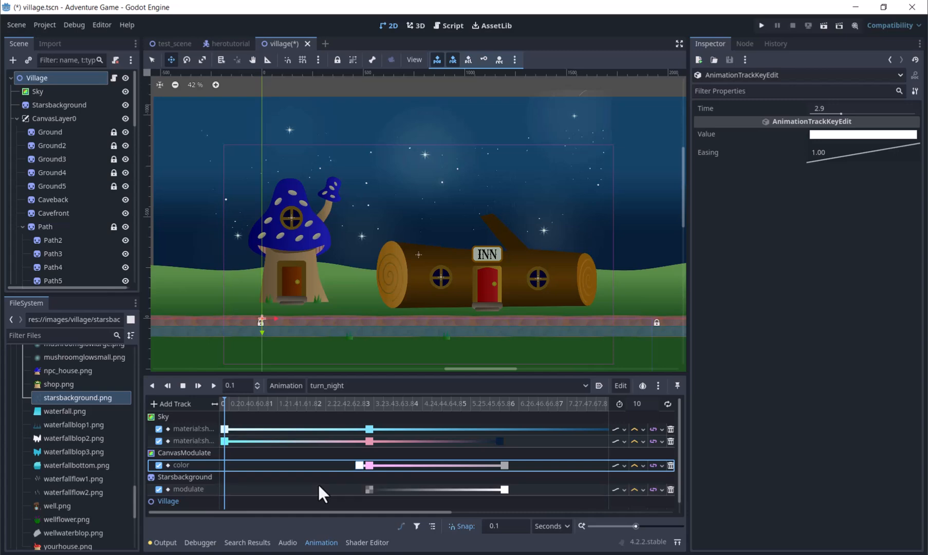
pyautogui.moveTo(358, 463); pyautogui.dragTo(221, 478)
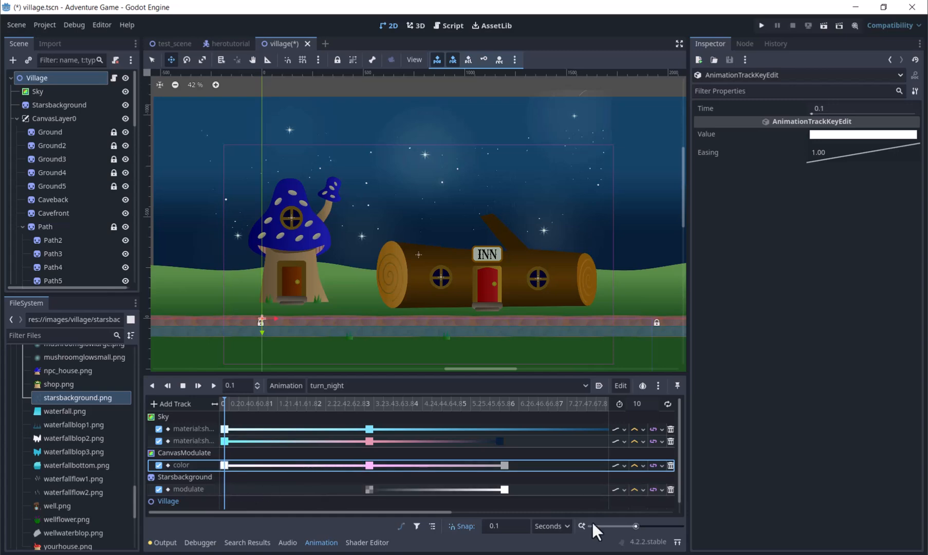
# - Move the night key on the second Sky track to 9.9 seconds and those on CanvasModulate and Starsbackground to about 9.8 seconds
pyautogui.click(632, 526)
pyautogui.moveTo(409, 441); pyautogui.dragTo(543, 456)
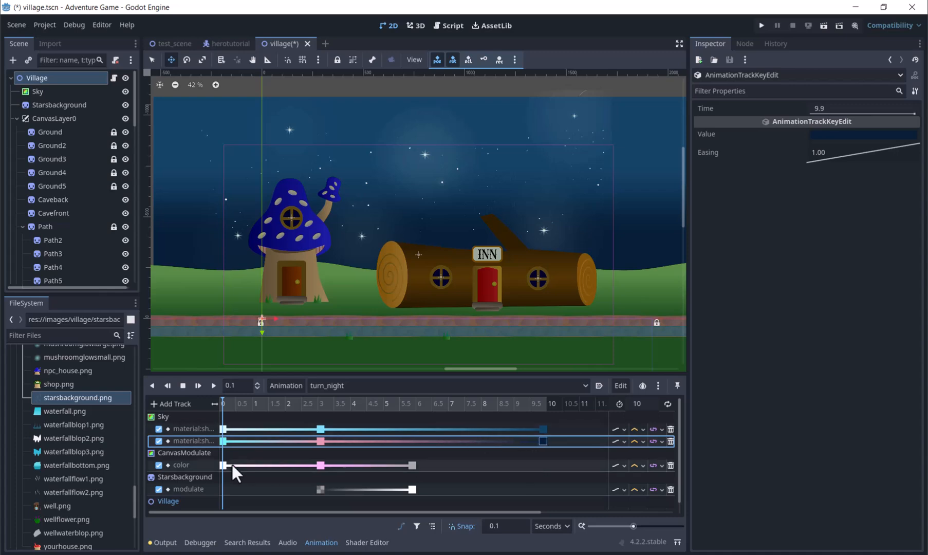
pyautogui.moveTo(414, 466); pyautogui.dragTo(542, 462)
pyautogui.moveTo(413, 489); pyautogui.dragTo(539, 487)
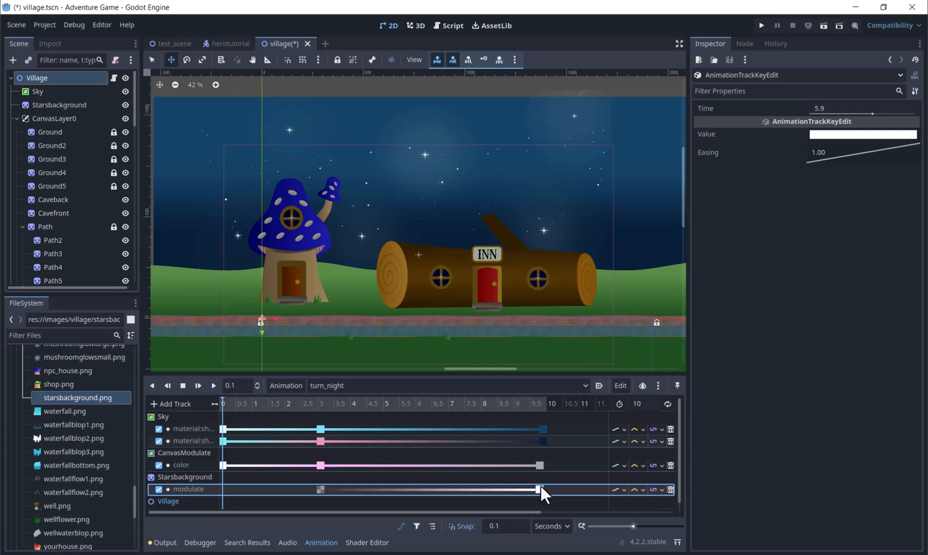
# - Add a call method track for the Village node to the turn_day animation
pyautogui.click(159, 406)
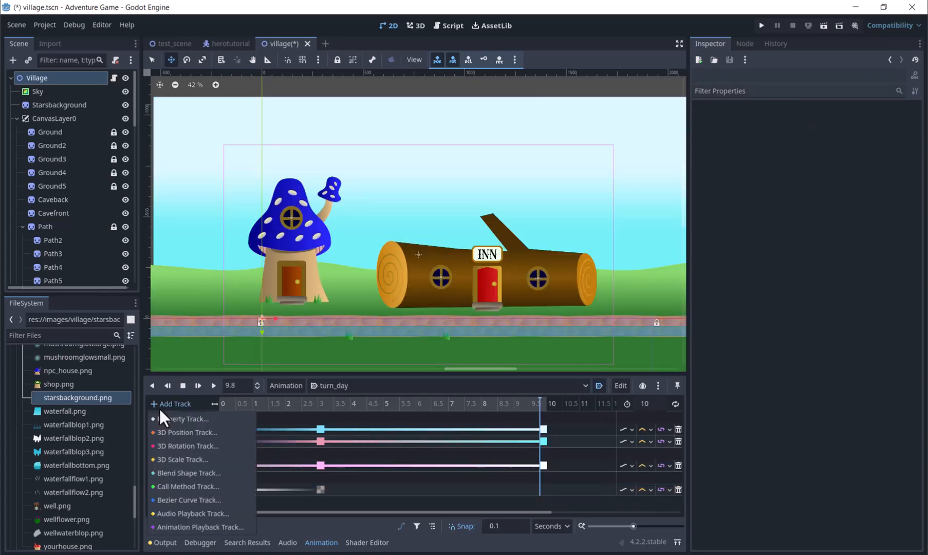
pyautogui.click(193, 485)
pyautogui.click(414, 149)
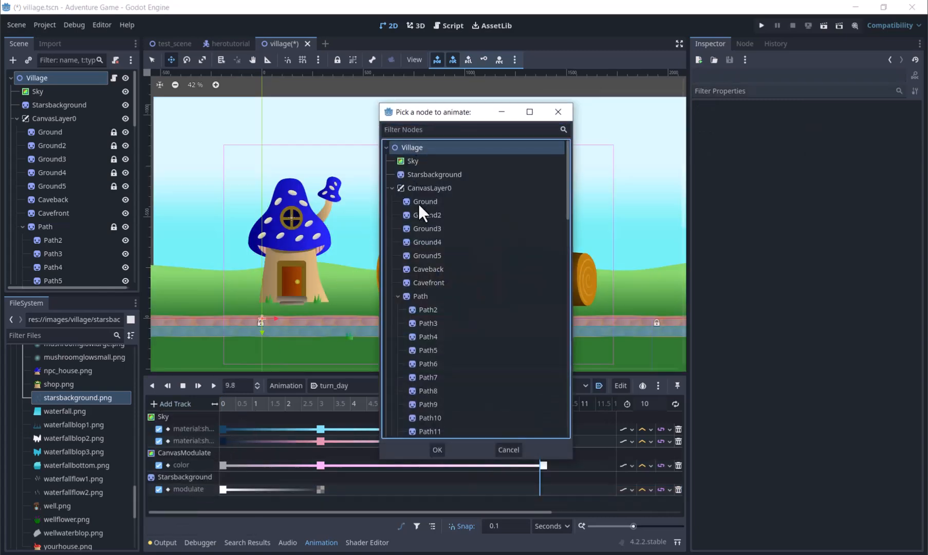
pyautogui.click(436, 449)
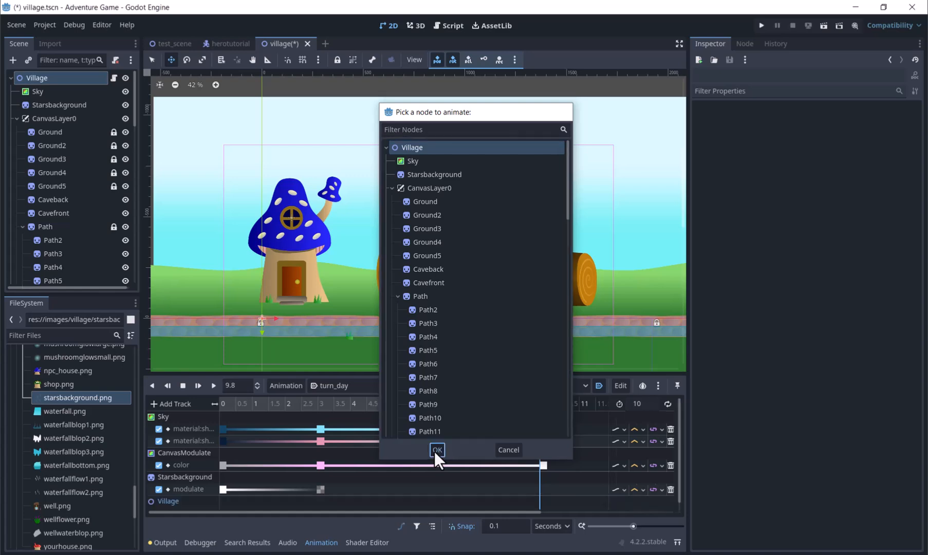
# - Insert a key calling start_day_timer() at about 9.8 seconds on turn_day's Village functions track
pyautogui.scroll(-1, 679, 482)
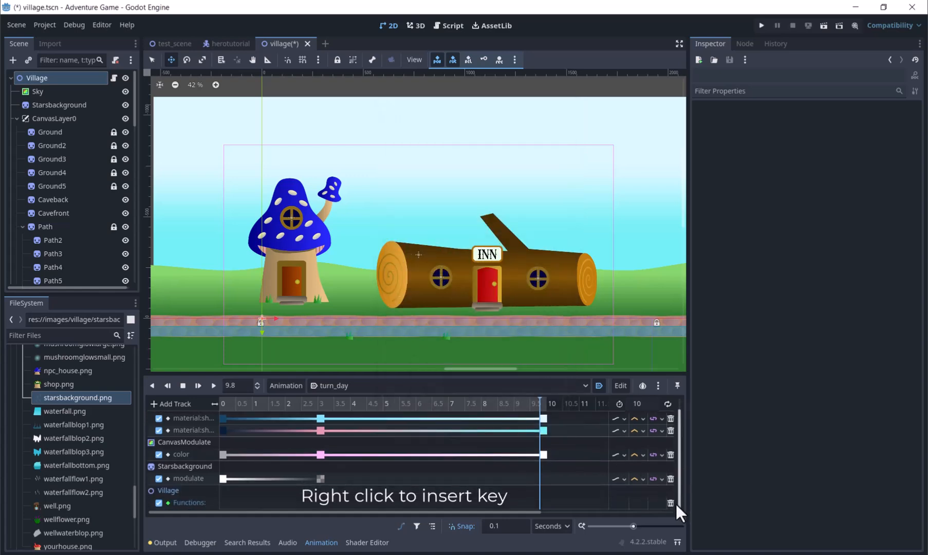
pyautogui.rightClick(541, 503)
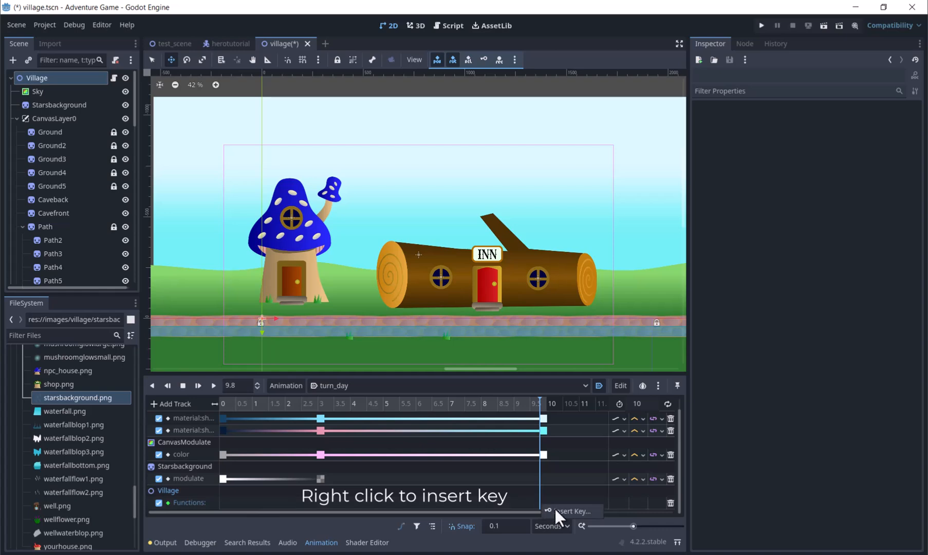
pyautogui.click(557, 507)
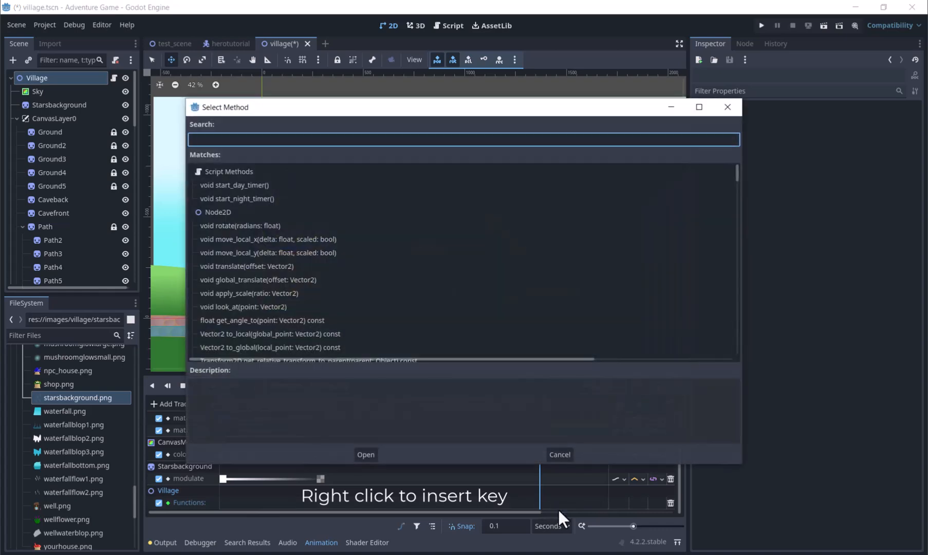
pyautogui.click(249, 185)
pyautogui.doubleClick(248, 184)
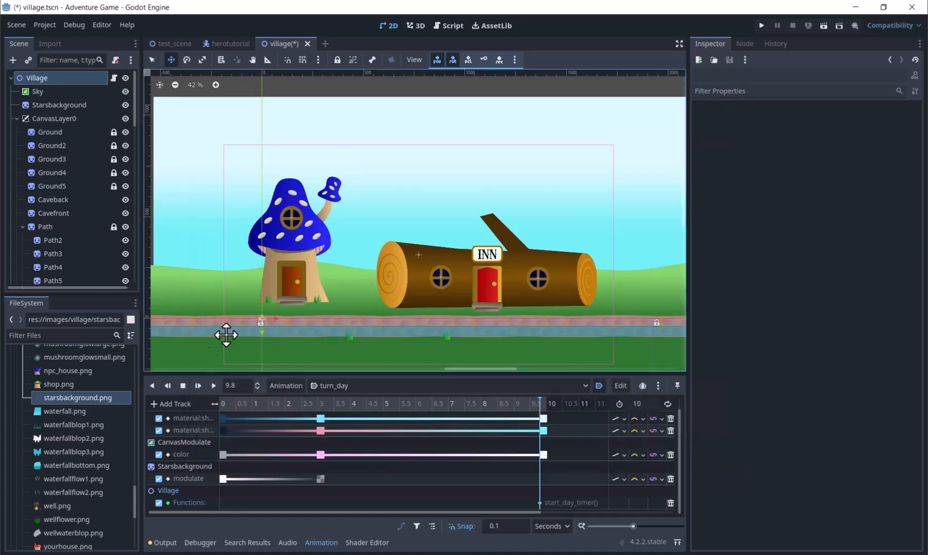
# - Add a call method track for the Village node to the turn_night animation
pyautogui.click(172, 407)
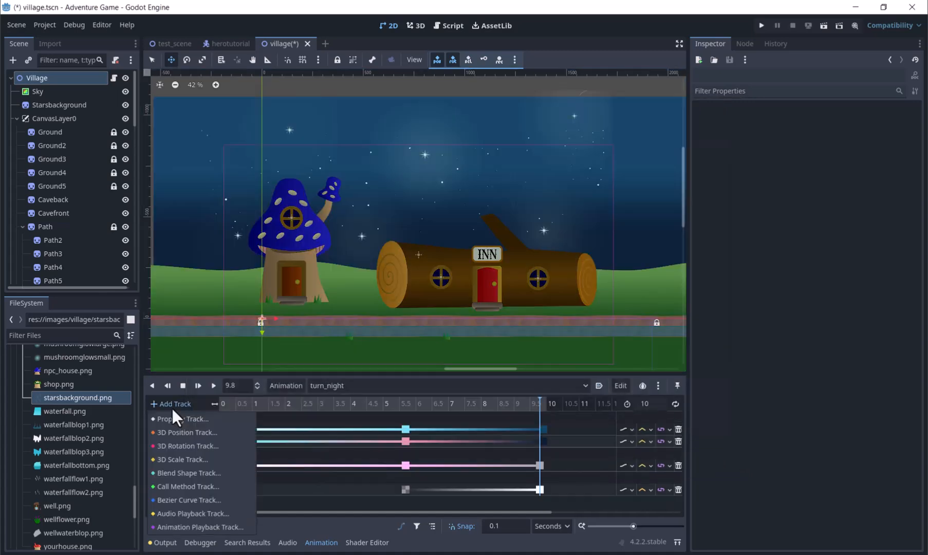
pyautogui.click(186, 485)
pyautogui.click(413, 146)
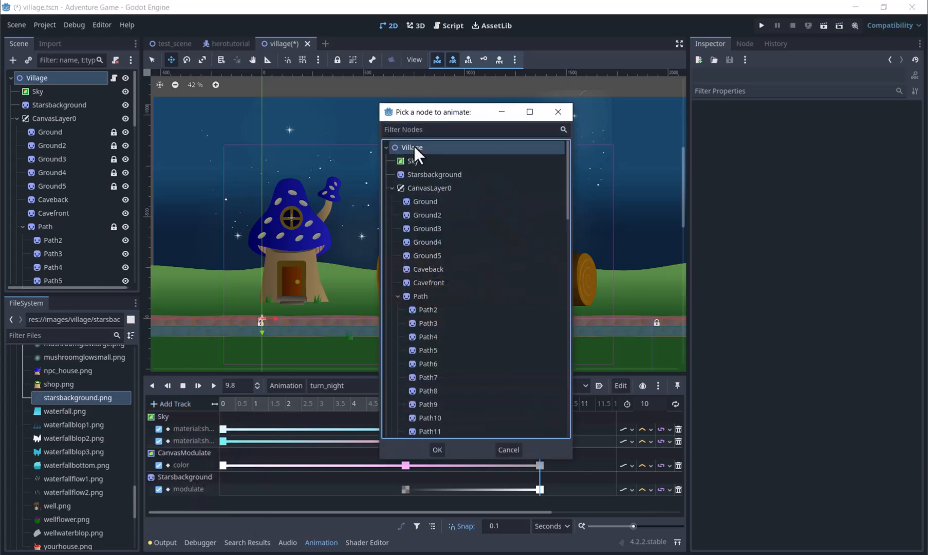
pyautogui.click(437, 449)
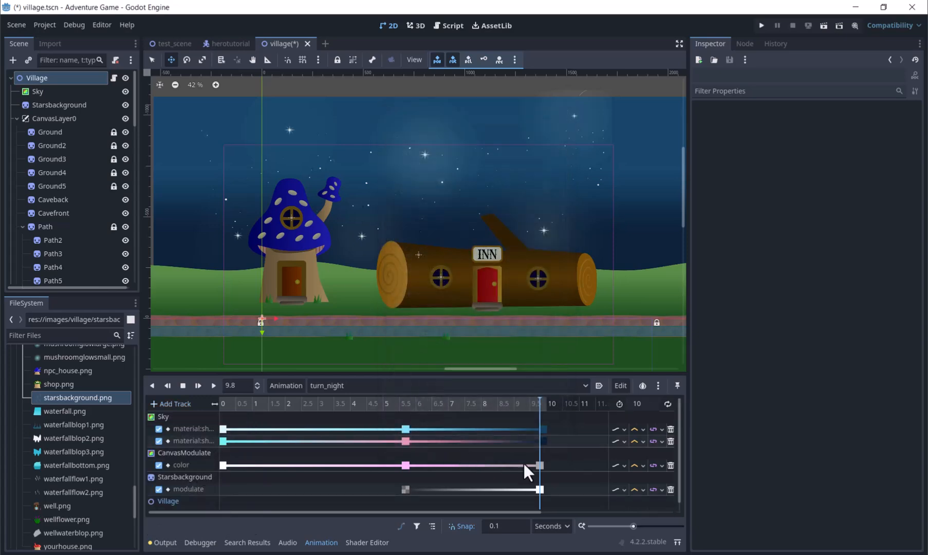
# - Insert a key calling start_night_timer() at about 9.7 seconds on turn_night's Village functions track
pyautogui.scroll(-1, 679, 496)
pyautogui.rightClick(536, 504)
pyautogui.click(547, 510)
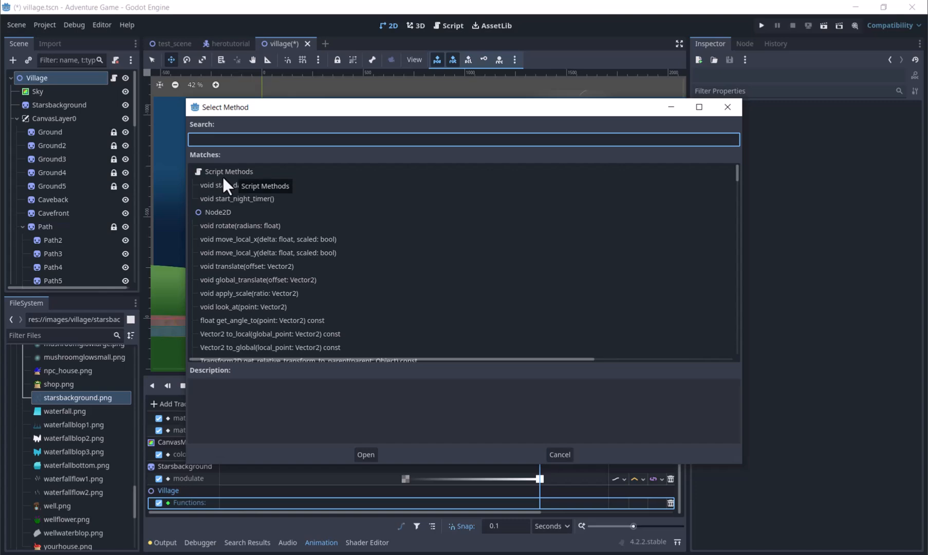
pyautogui.click(237, 198)
pyautogui.click(375, 453)
# - Switch back to the turn_day animation and connect DayTimer's timeout() signal to the Village script as _on_day_timer_timeout
pyautogui.click(351, 387)
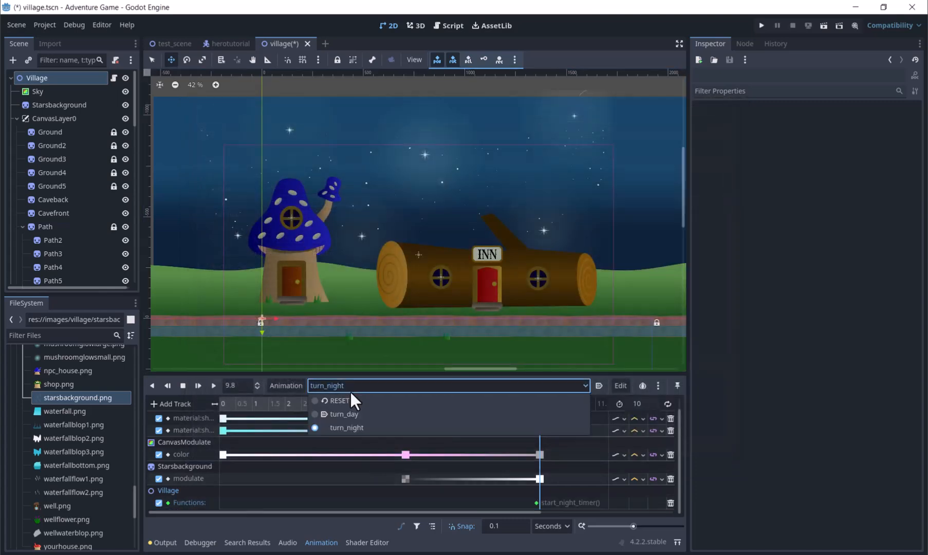
pyautogui.click(343, 412)
pyautogui.scroll(-10, 130, 284)
pyautogui.click(57, 264)
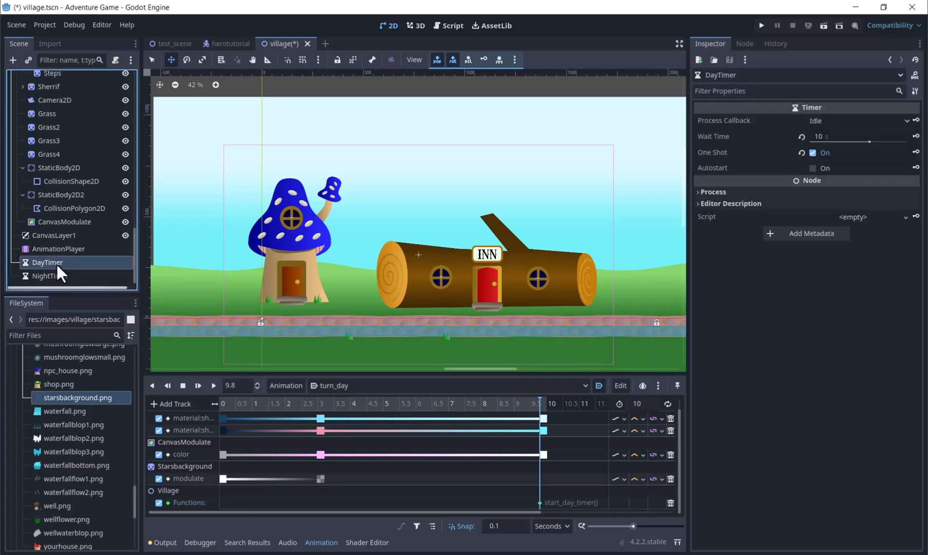
pyautogui.click(753, 44)
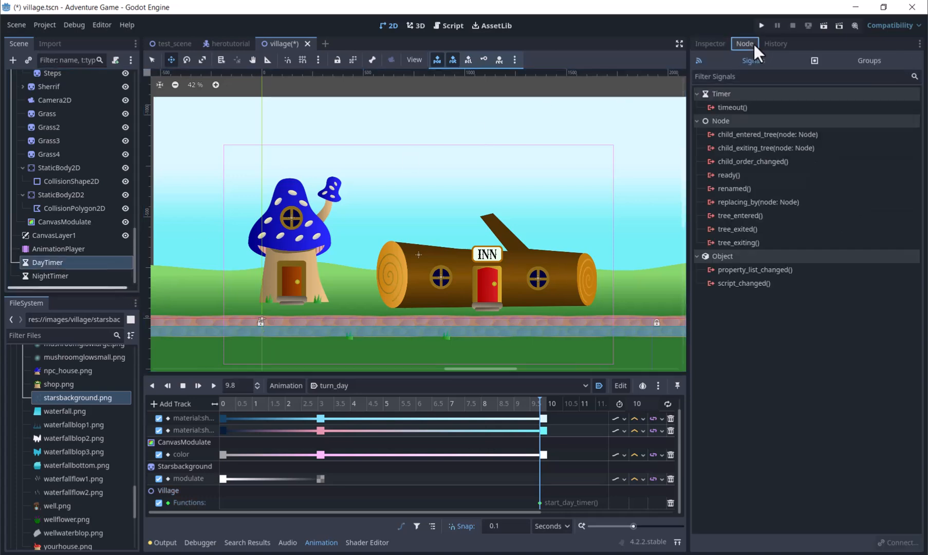
pyautogui.doubleClick(729, 107)
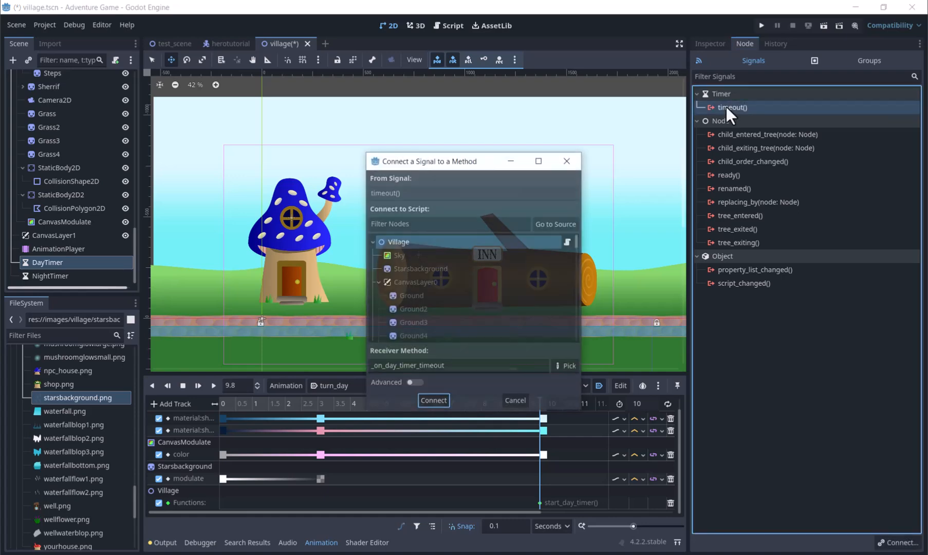
pyautogui.click(433, 401)
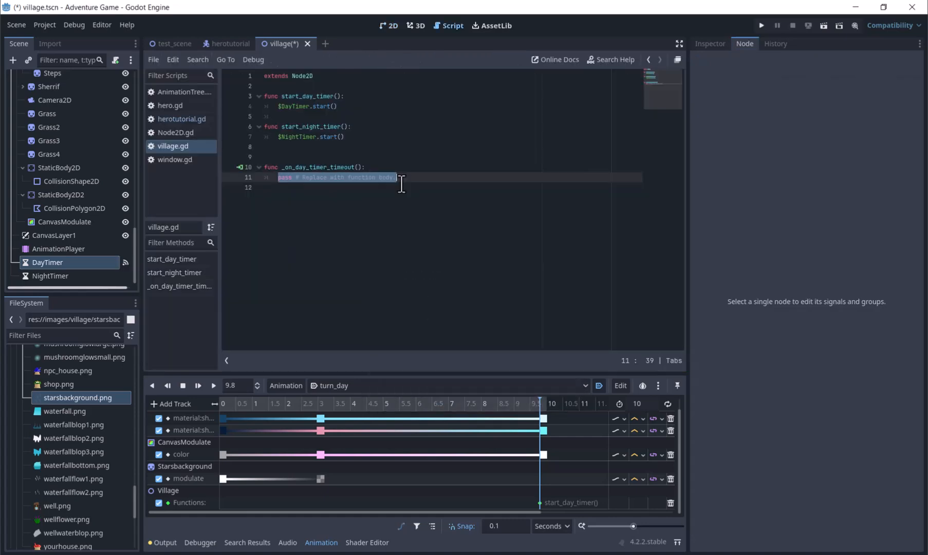
# - Replace the placeholder body of _on_day_timer_timeout() with $AnimationPlayer.play("turn_night")
pyautogui.press('BackSpace')
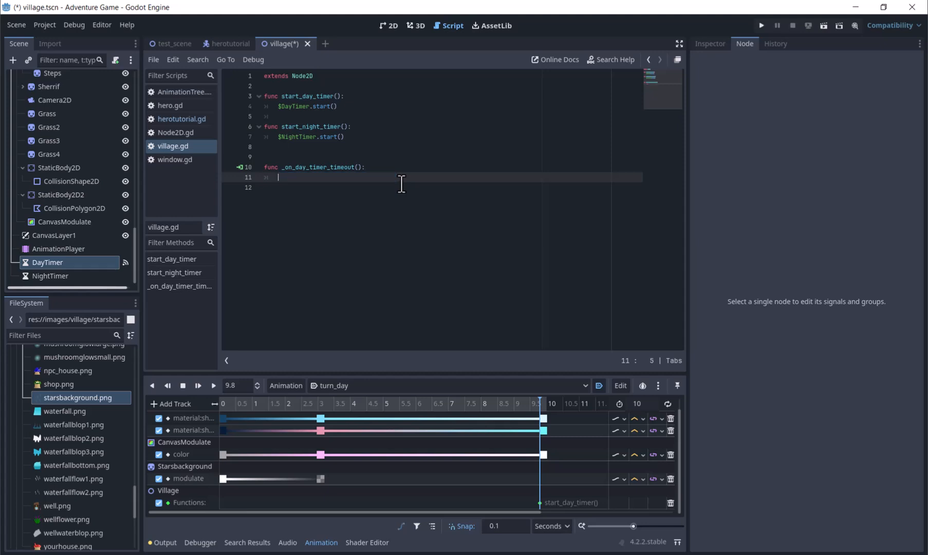
pyautogui.write('$Ani')
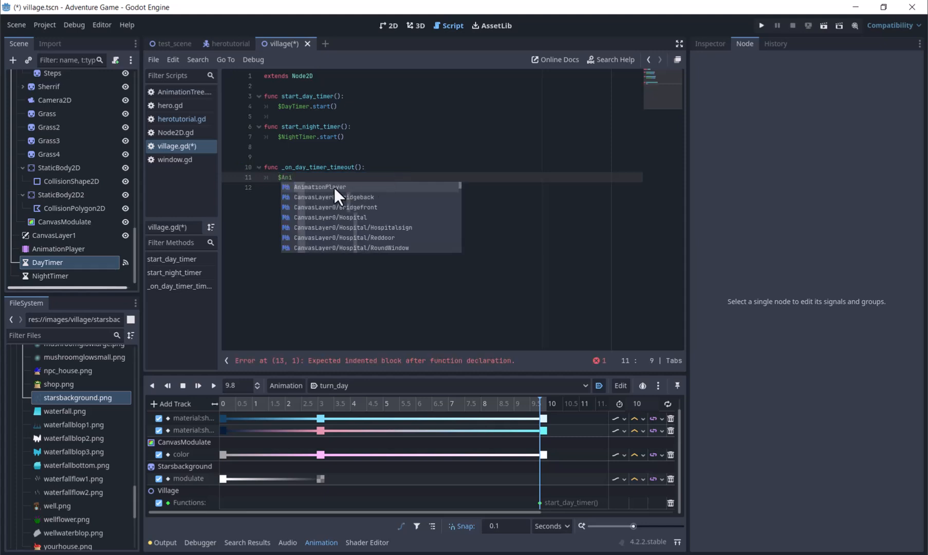
pyautogui.click(338, 186)
pyautogui.write('.pl')
pyautogui.press('Return')
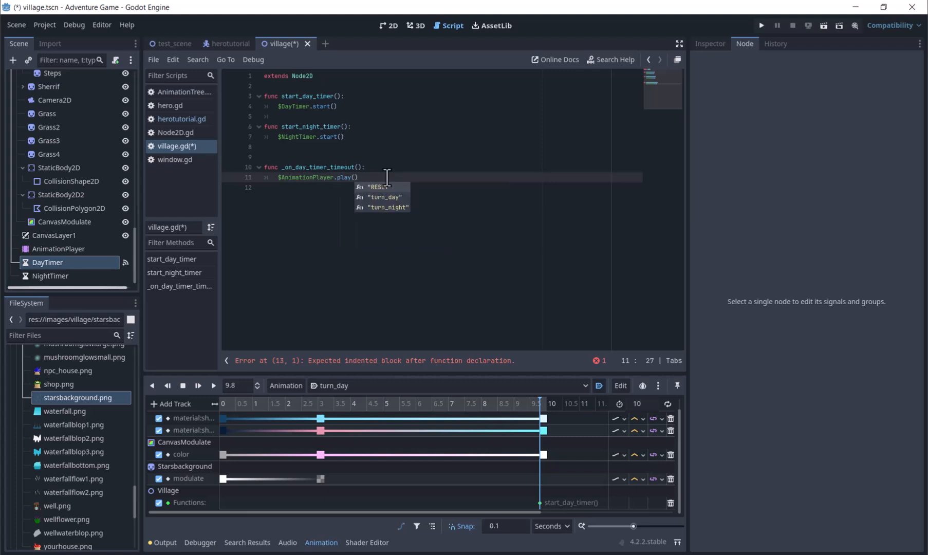
pyautogui.click(388, 208)
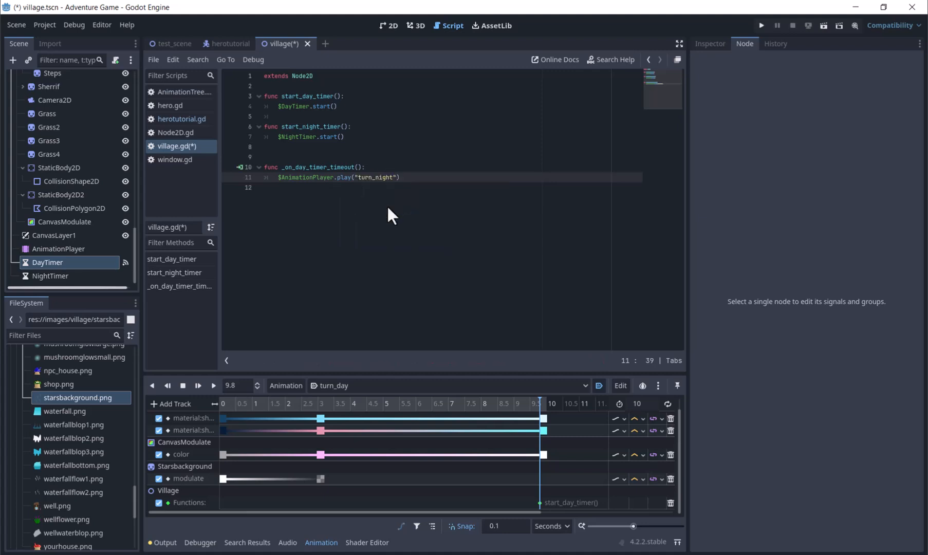
# - Connect NightTimer's timeout() signal to the Village script as _on_night_timer_timeout
pyautogui.click(66, 274)
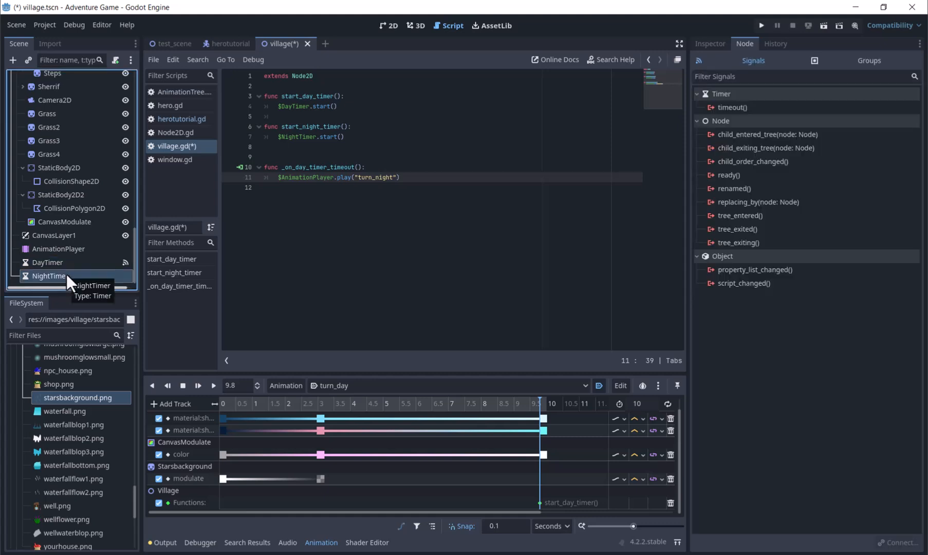
pyautogui.click(748, 107)
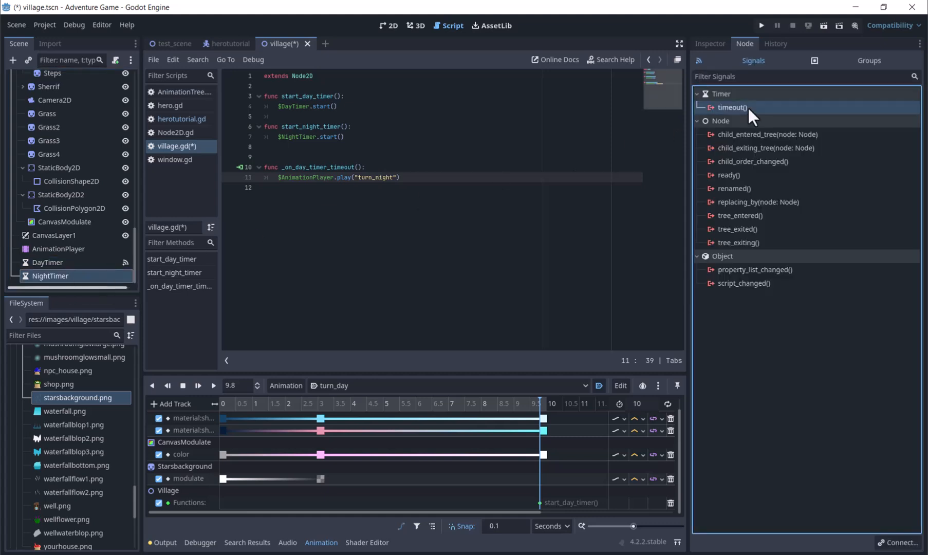
pyautogui.doubleClick(727, 108)
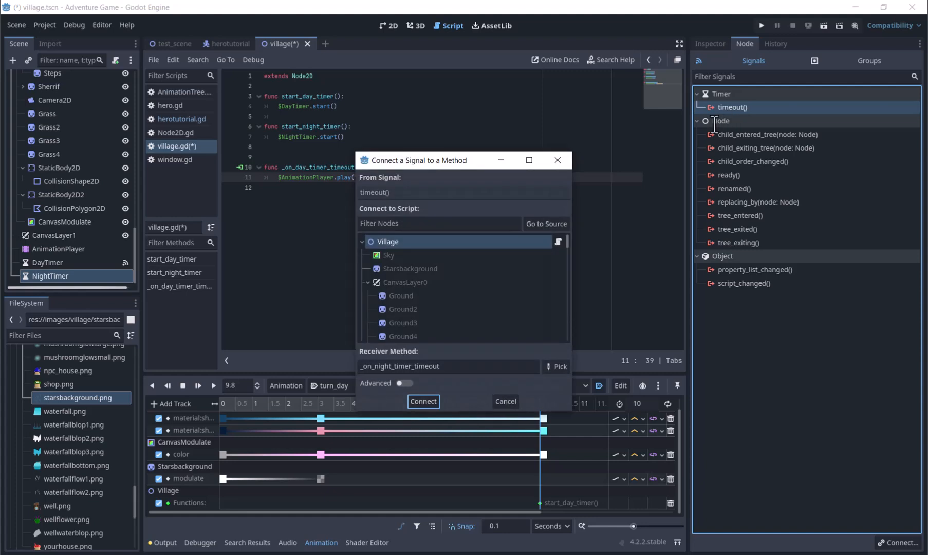
pyautogui.click(430, 404)
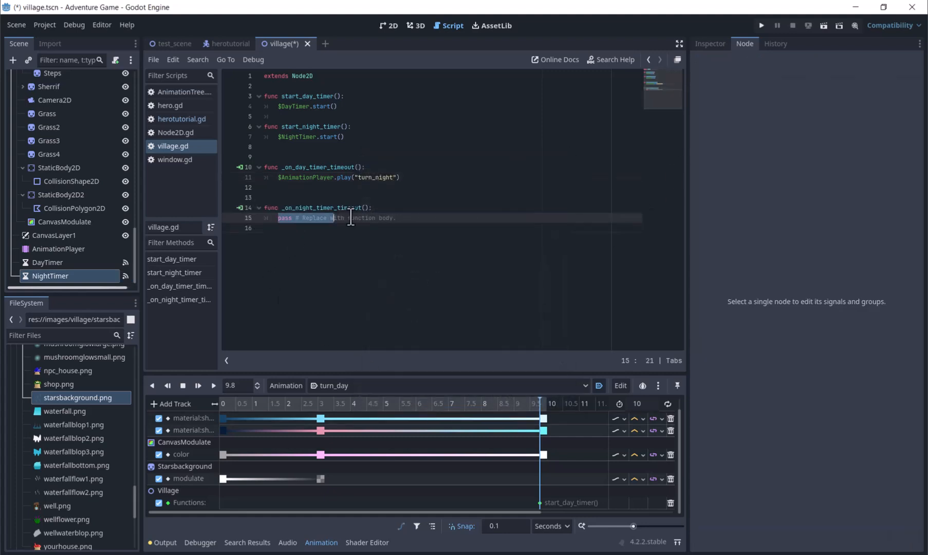
# - Replace the placeholder body of _on_night_timer_timeout() with $AnimationPlayer.play("turn_day") and scrub back through the turn_day animation
pyautogui.press('BackSpace')
pyautogui.write('$A')
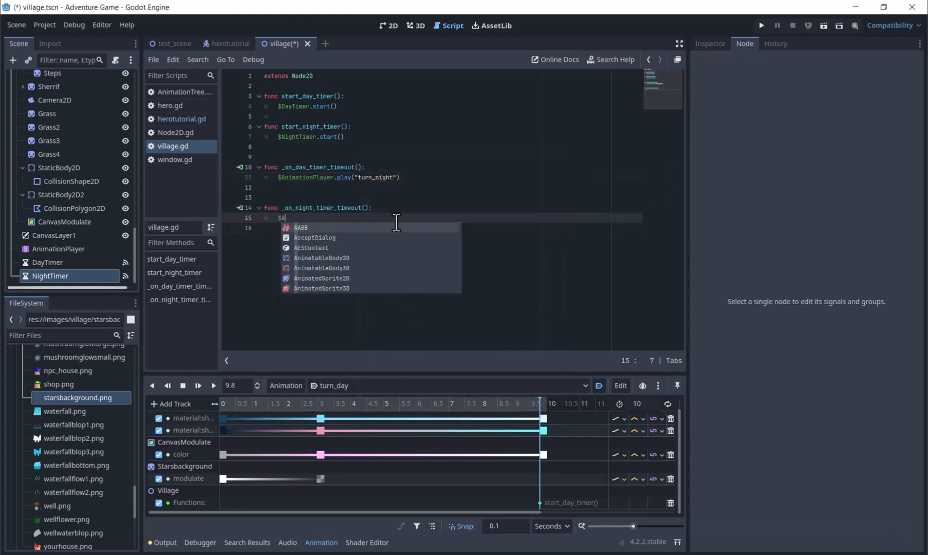
pyautogui.write('nimationPlayer.play("')
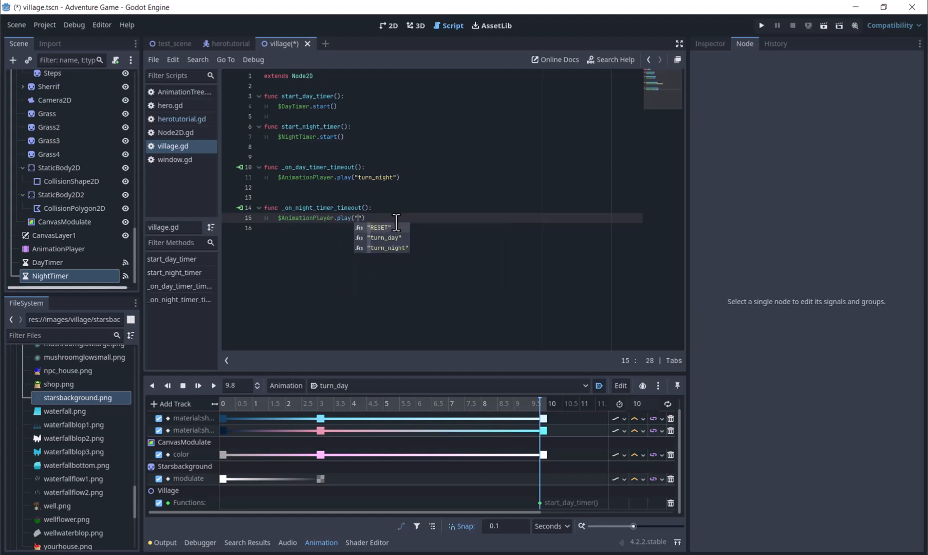
pyautogui.click(390, 237)
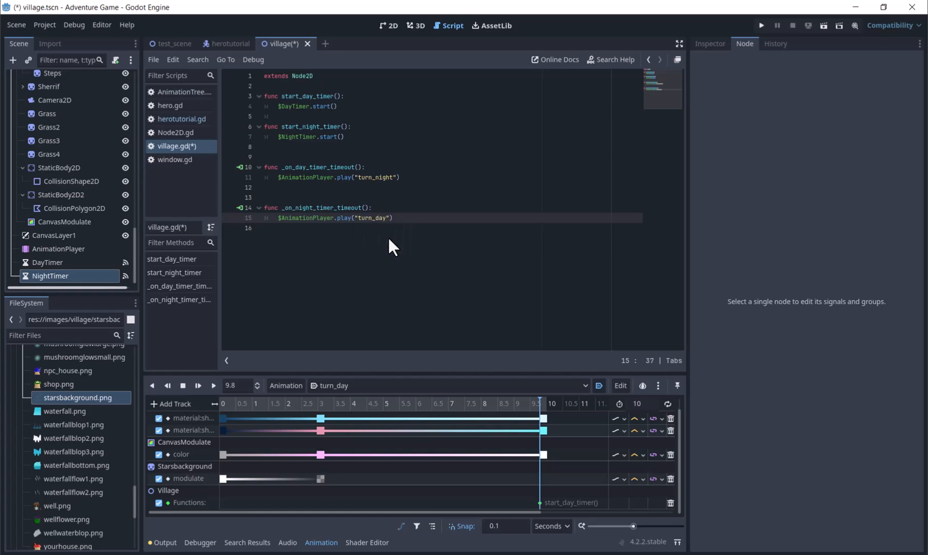
pyautogui.moveTo(539, 400); pyautogui.dragTo(347, 405)
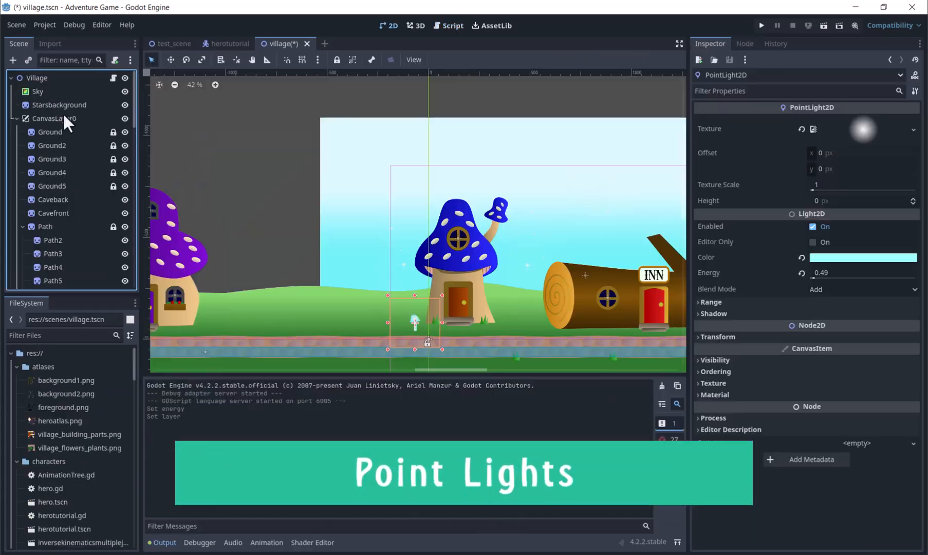
# - Lower the Layer value of the CanvasLayer0 node by one so the point light can affect its contents
pyautogui.click(67, 118)
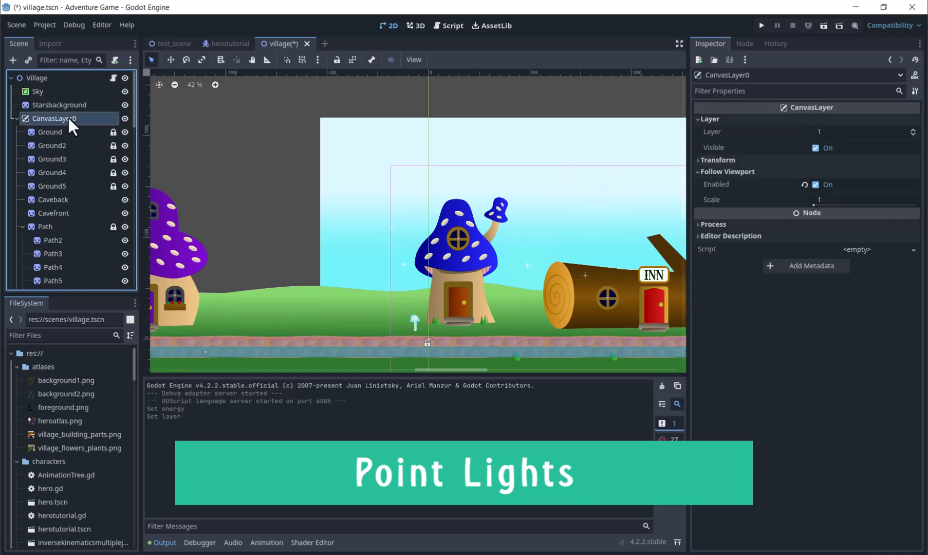
pyautogui.click(911, 136)
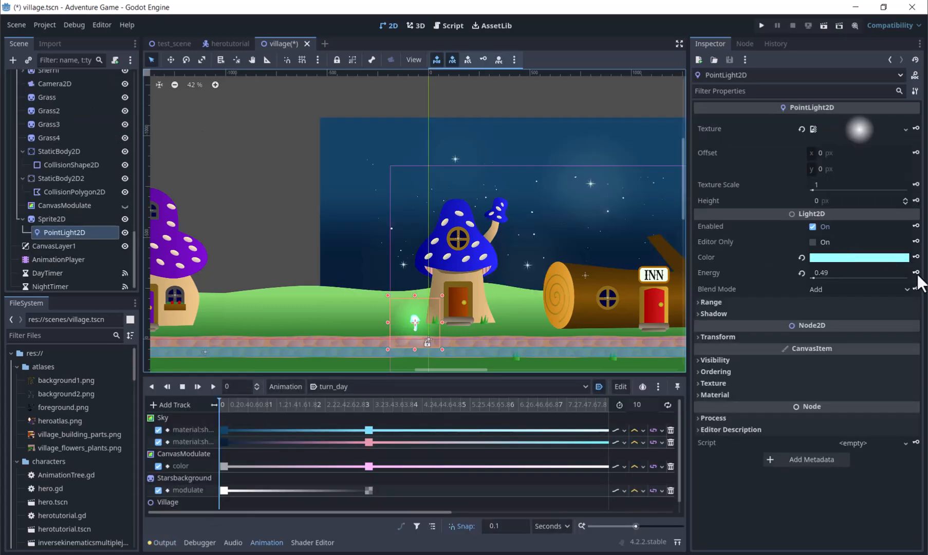
# - Key PointLight2D's energy in turn_day with 0.49 at 0 seconds and 0 at 3.1 seconds, and preview the animation
pyautogui.click(915, 273)
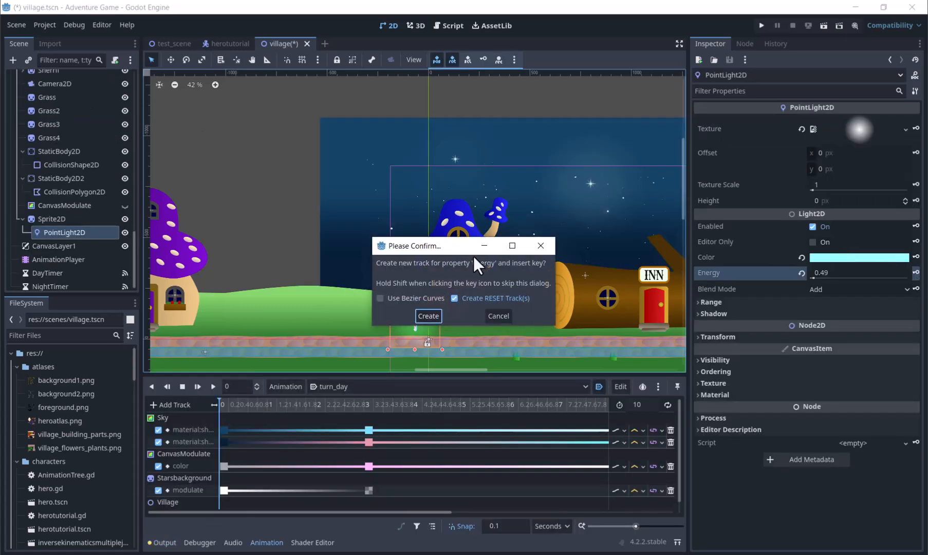
pyautogui.click(434, 316)
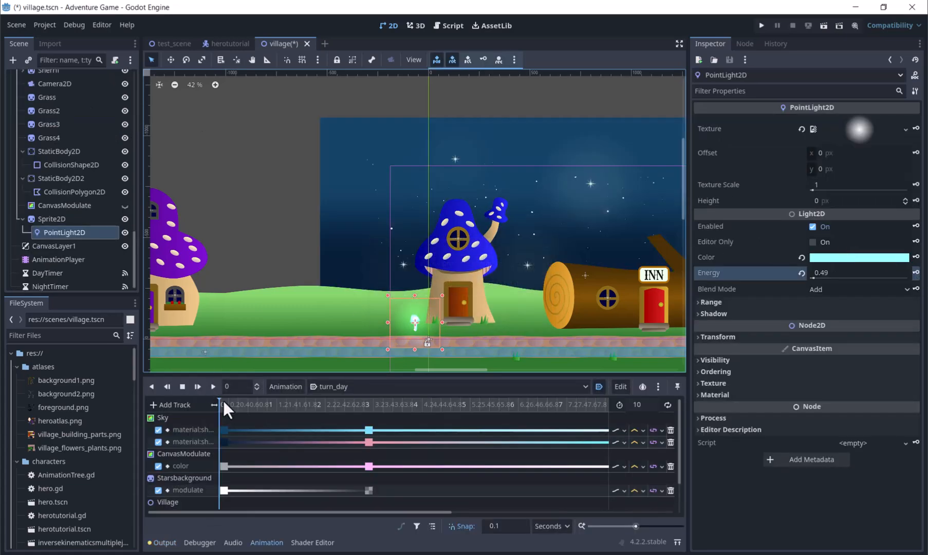
pyautogui.click(836, 273)
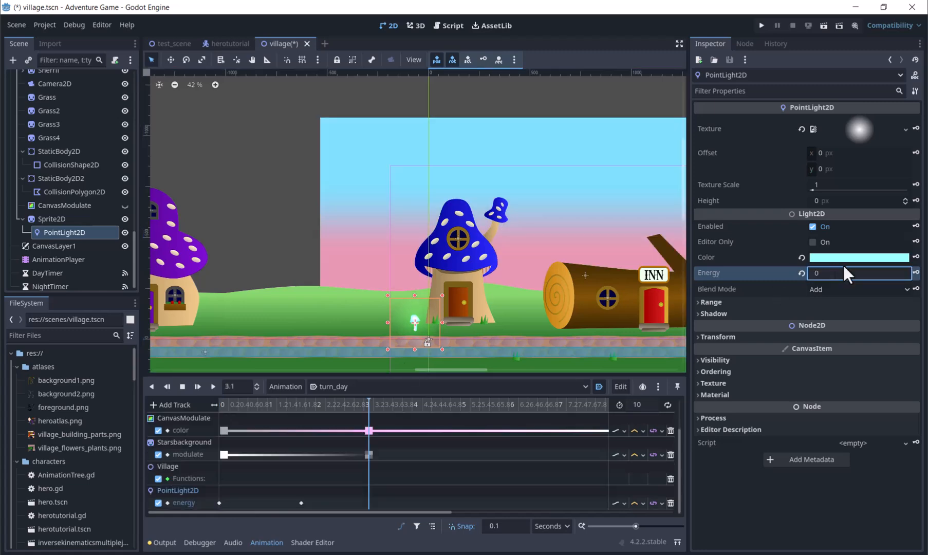
pyautogui.click(916, 272)
pyautogui.click(213, 386)
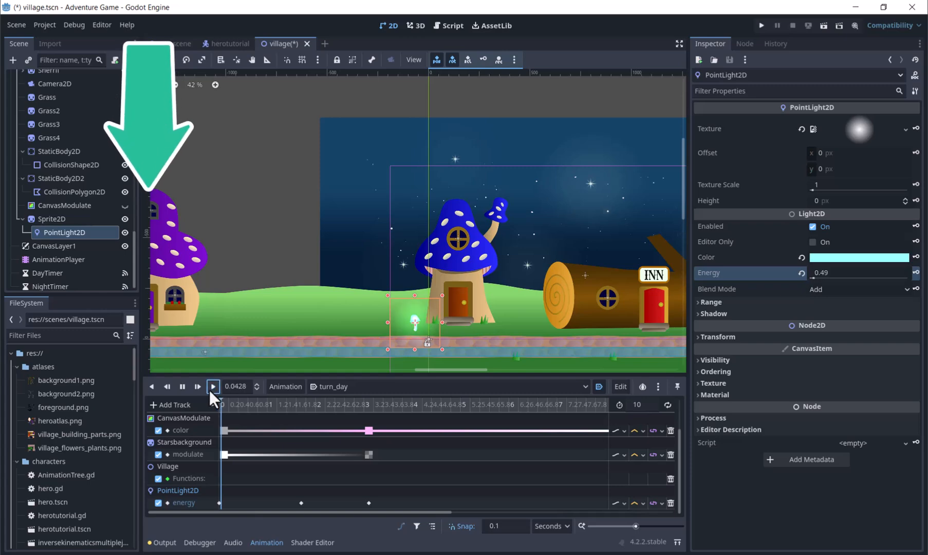